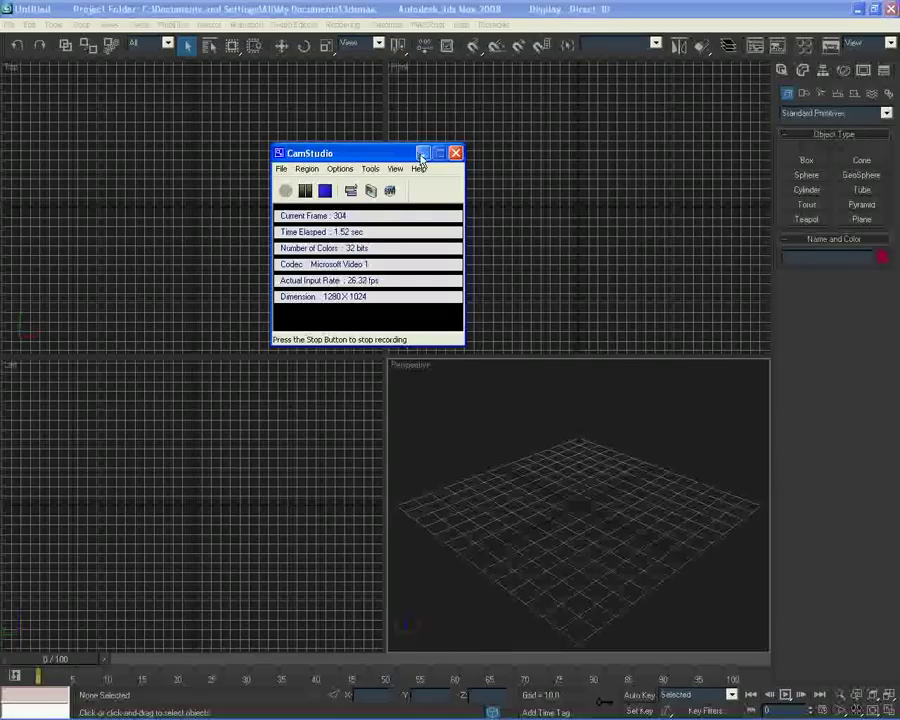
Create a 1×1-segment plane, about 263.469 by 166.052, as a tall rectangle in the Front viewport.
click(421, 155)
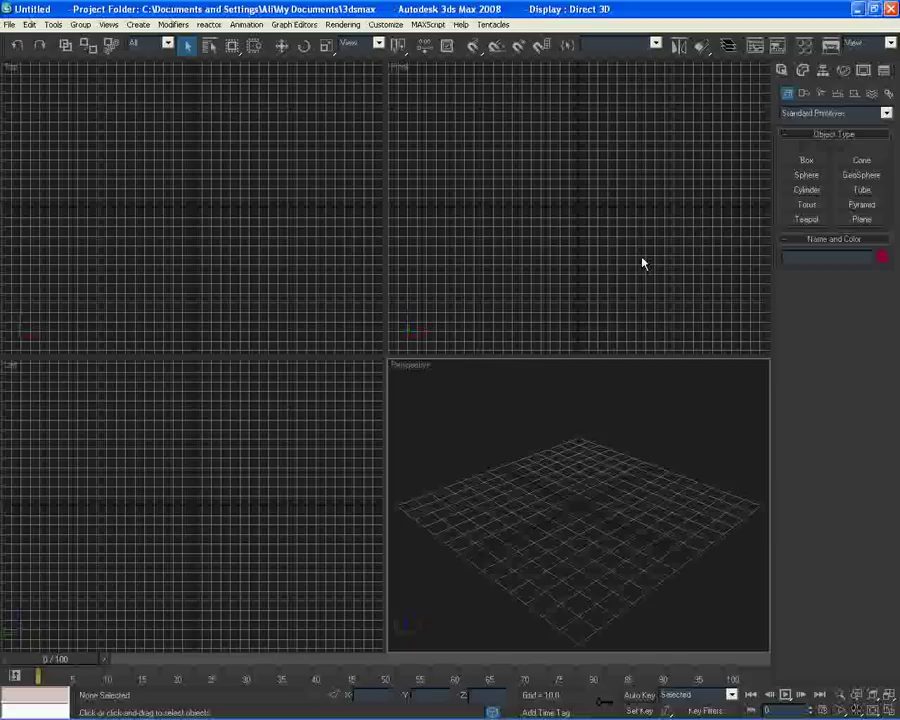
click(859, 221)
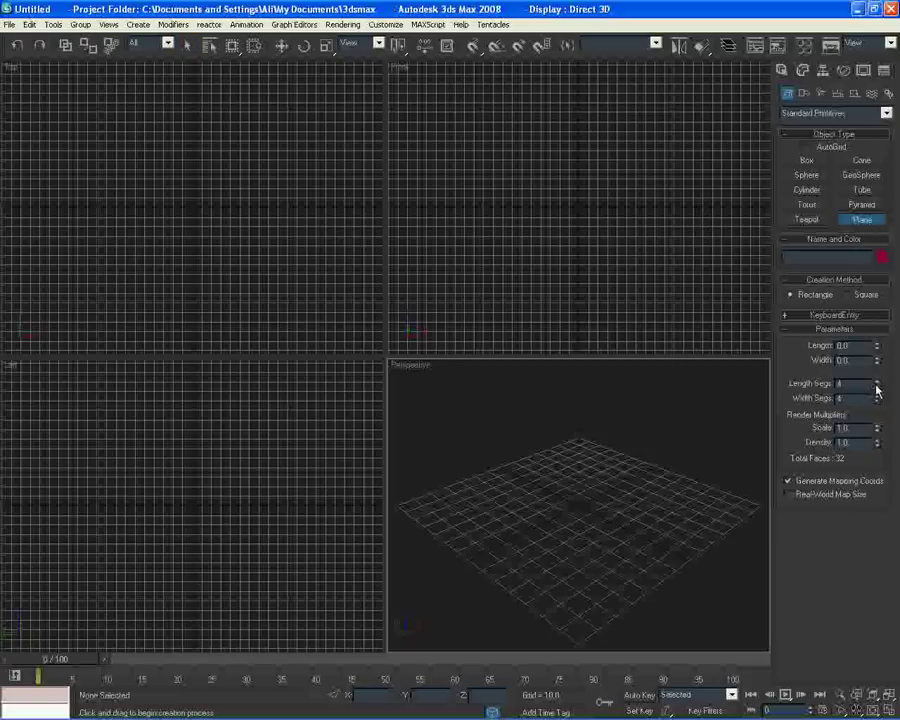
drag(877, 393, 879, 400)
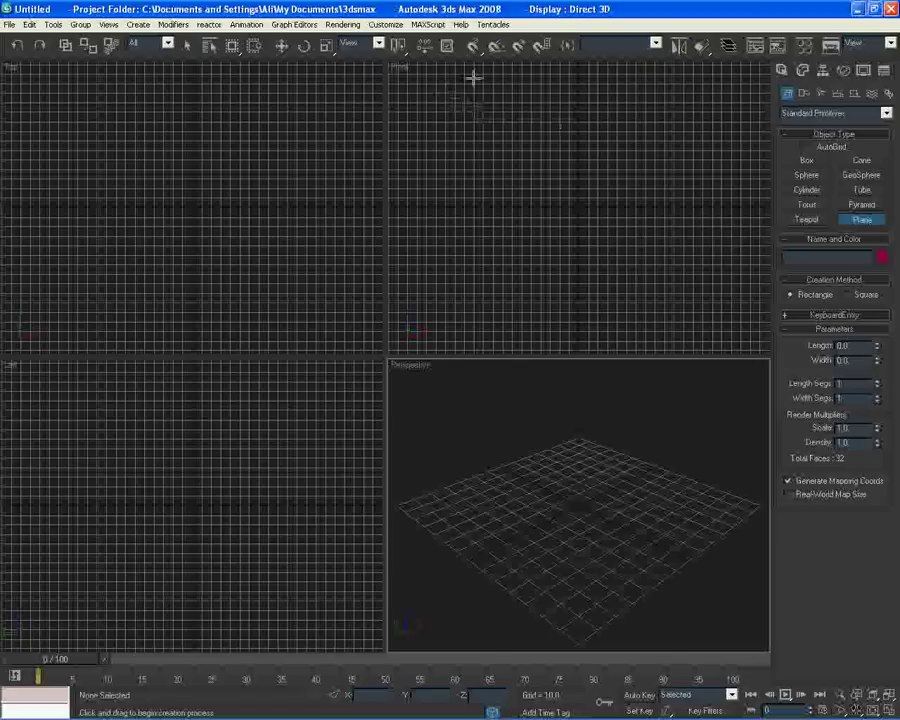
drag(481, 74, 639, 324)
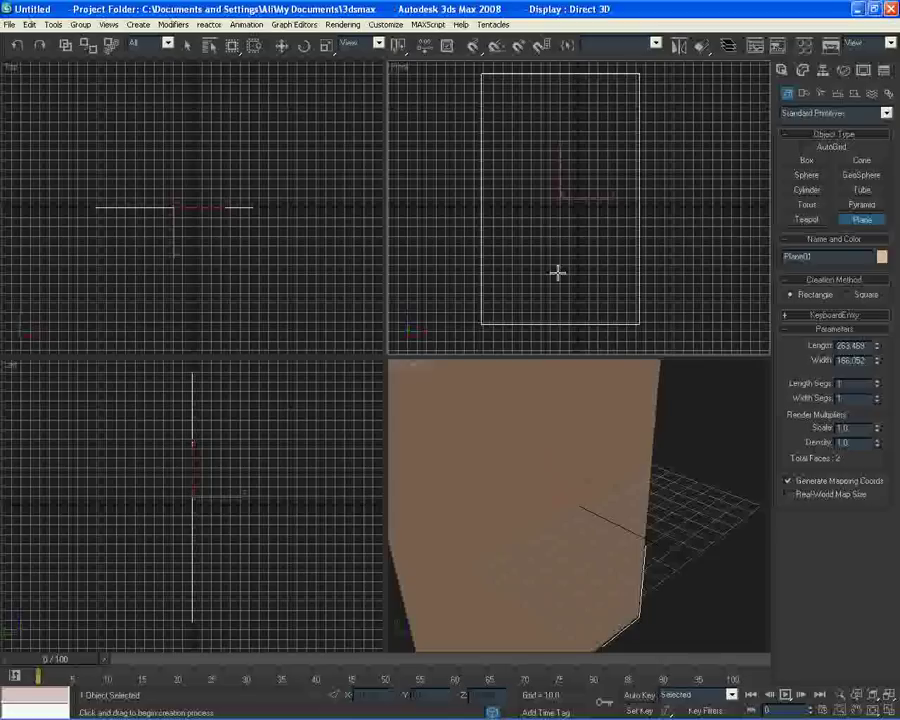
Shade the Front view, then activate the Perspective view and pan to reframe the plane.
key(w)
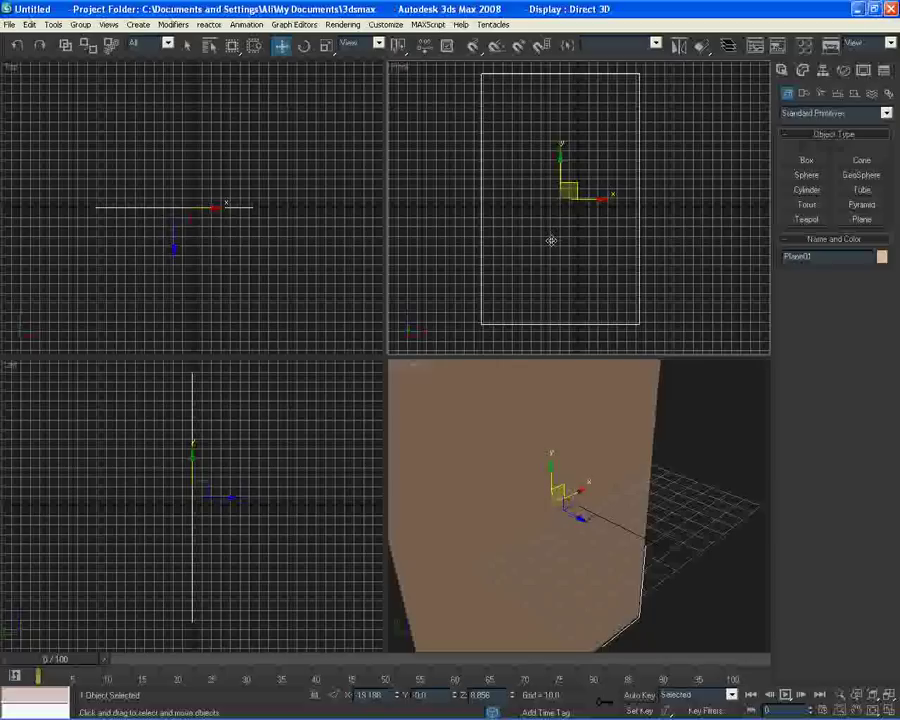
key(F3)
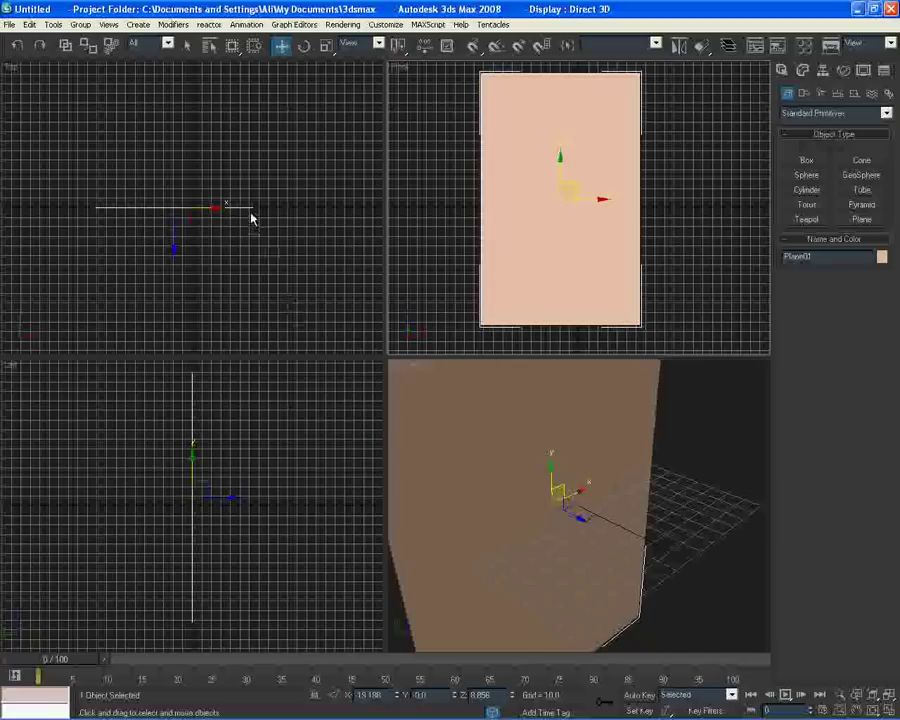
middle_click(243, 265)
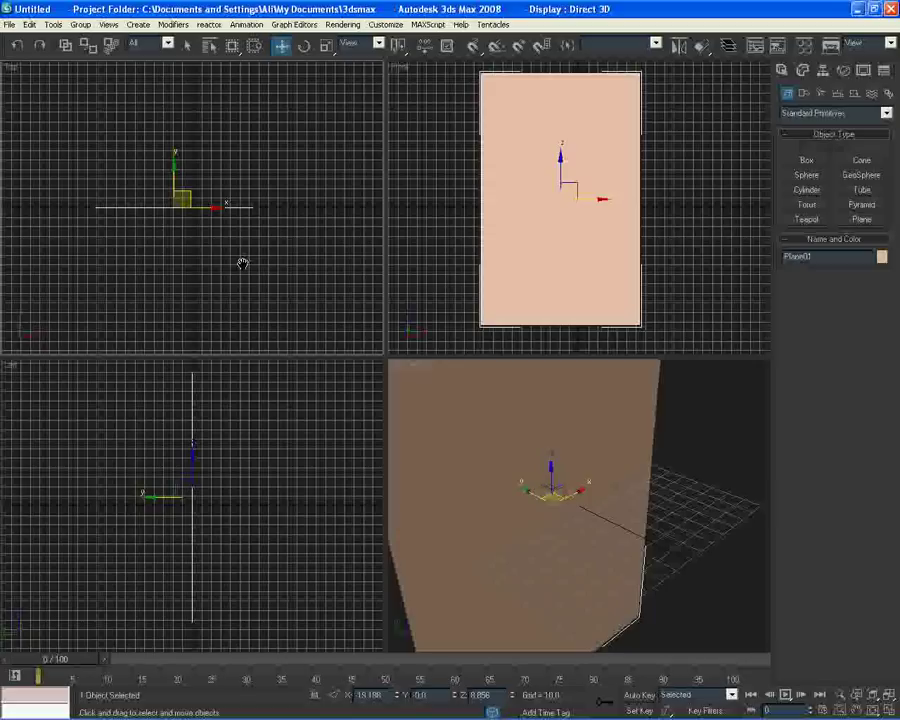
middle_click(235, 461)
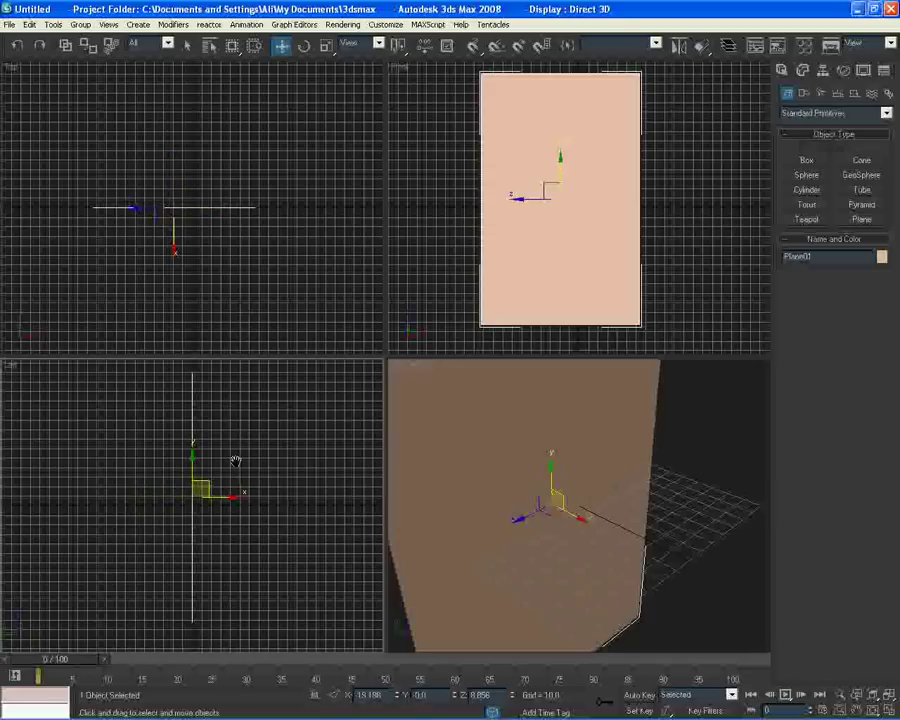
middle_click(467, 438)
middle_drag(467, 438, 520, 469)
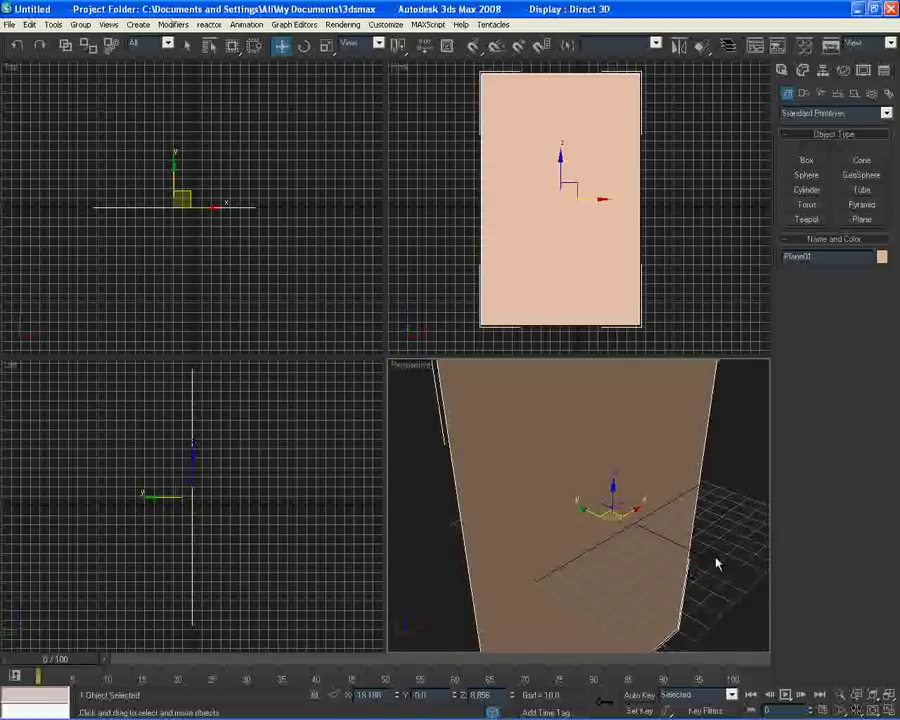
Hide the grid, maximize Perspective, and frame the whole plane at an angle.
key(g)
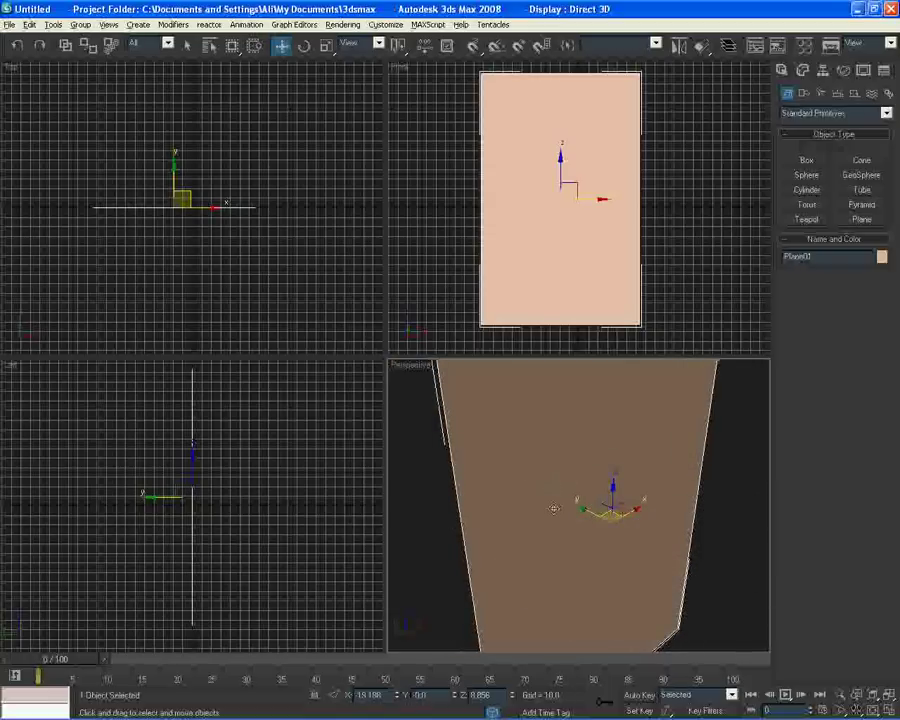
key(alt+w)
alt+middle_drag(542, 427, 496, 401)
key(z)
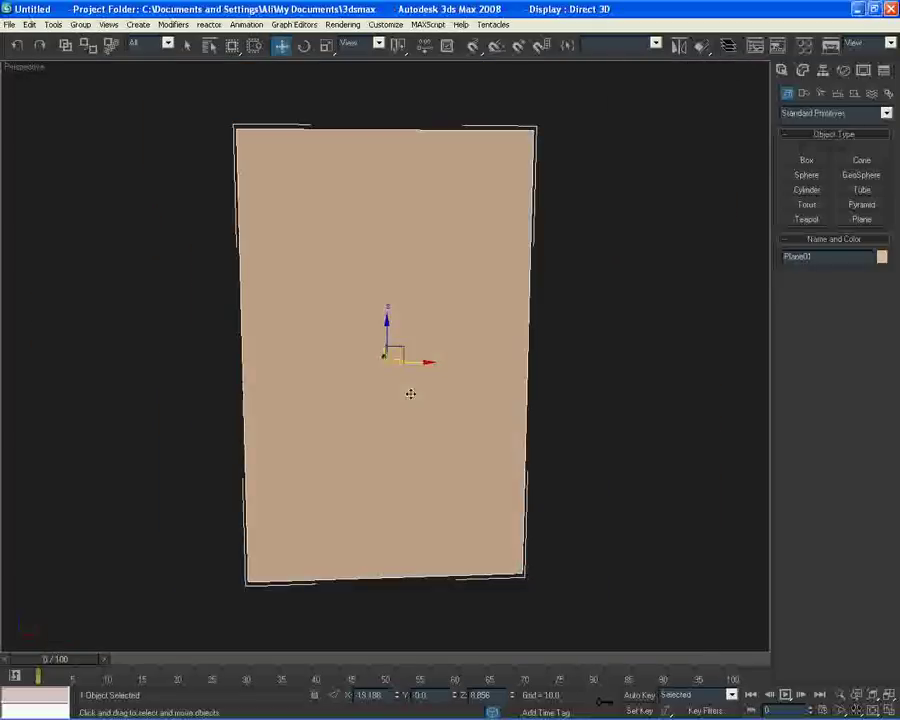
mouse_move(410, 392)
alt+middle_down()
mouse_move(418, 410)
mouse_move(397, 401)
alt+middle_up()
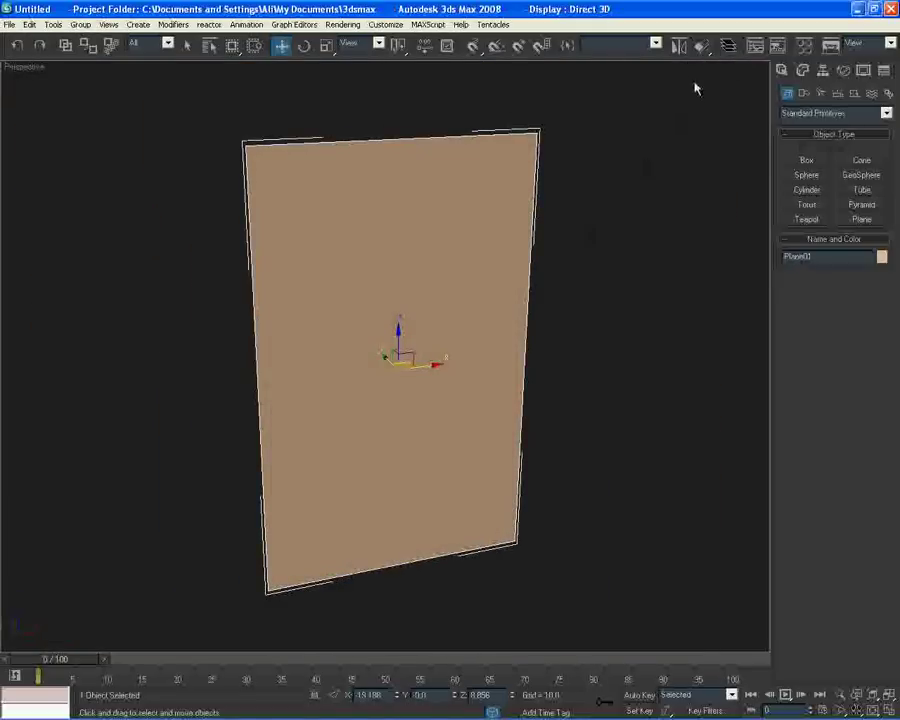
In the Material Editor, assign a Bitmap map to the first material's Diffuse channel.
key(m)
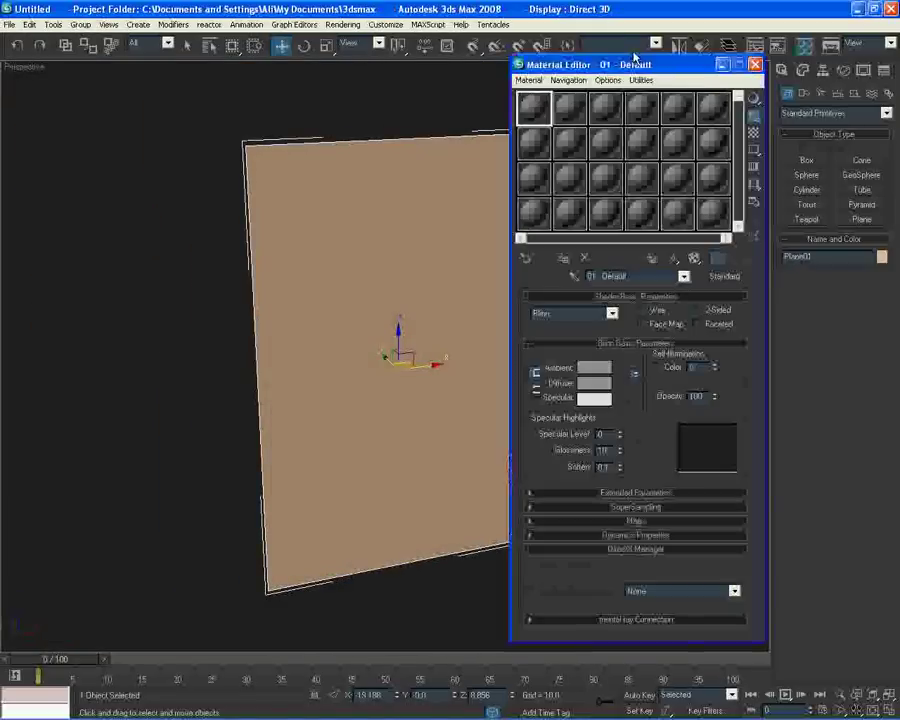
drag(683, 33, 242, 35)
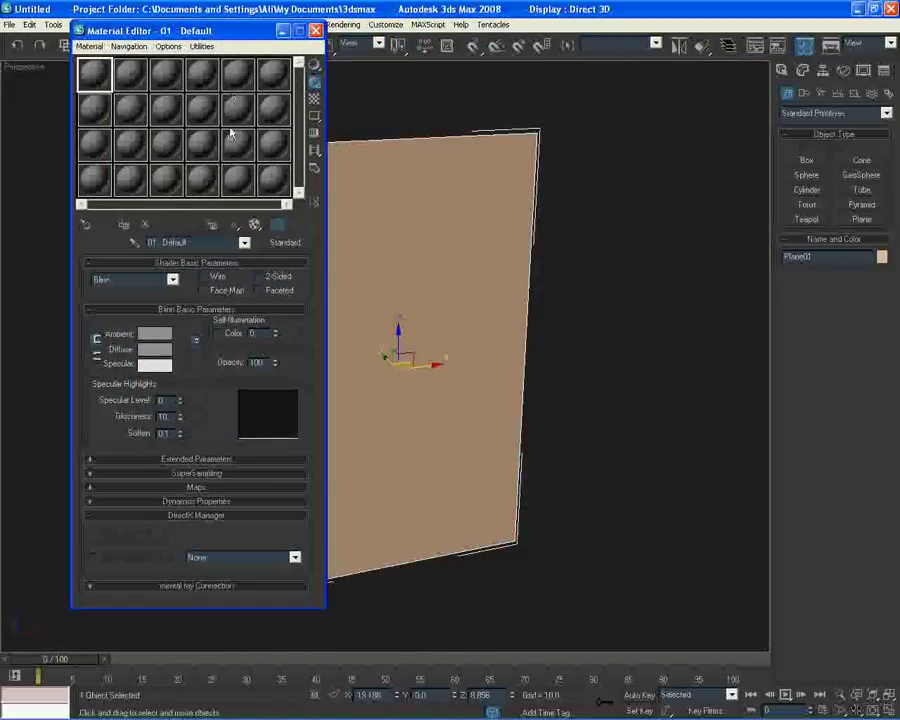
click(180, 353)
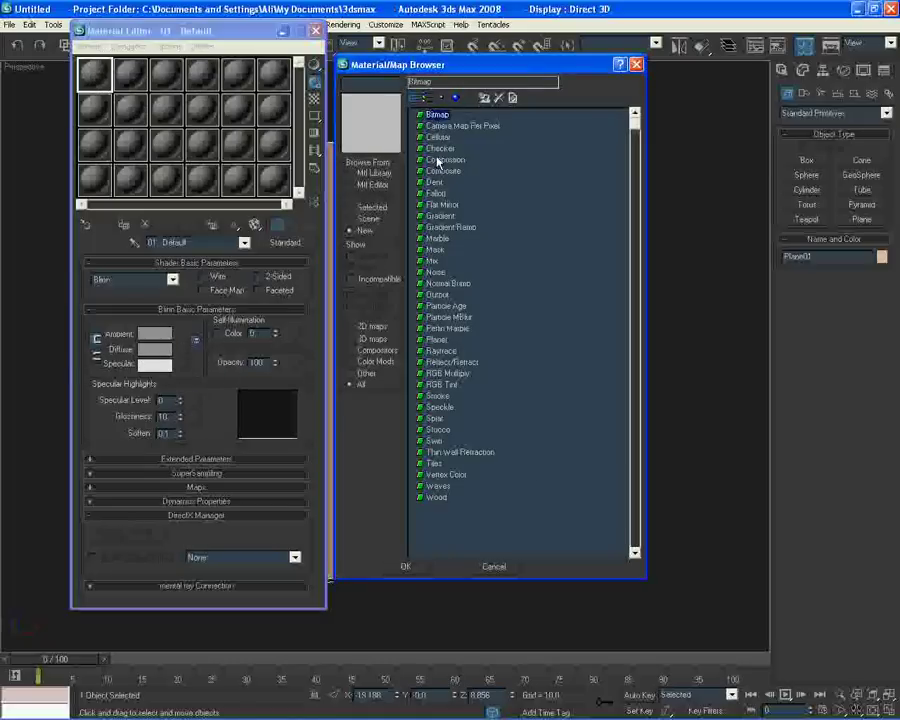
double_click(437, 116)
Load sword.jpg from the Desktop\Tut folder as the bitmap.
click(198, 87)
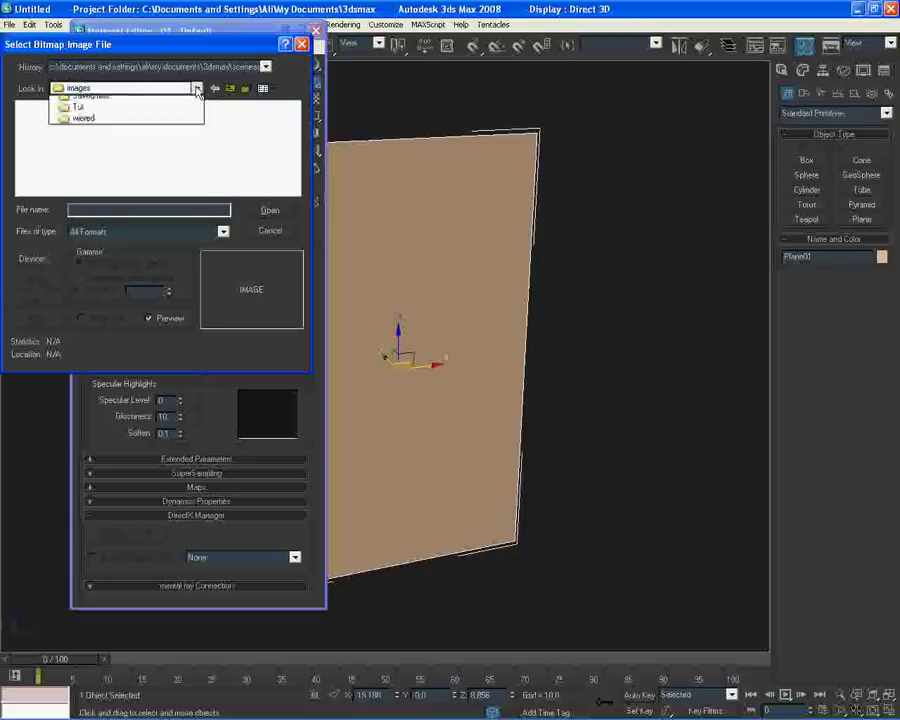
click(75, 100)
double_click(117, 131)
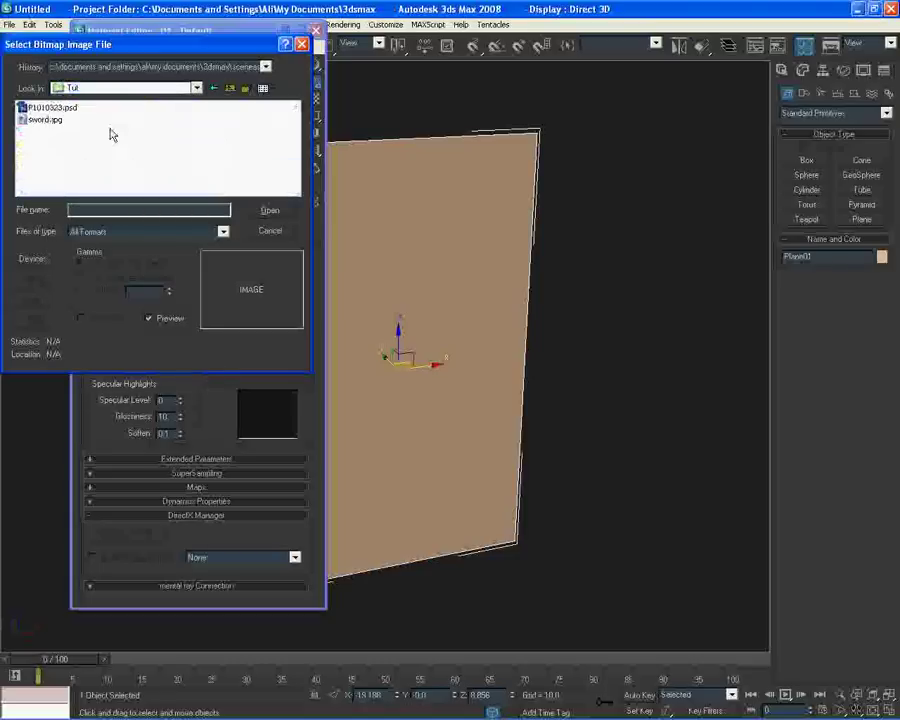
click(42, 119)
click(271, 211)
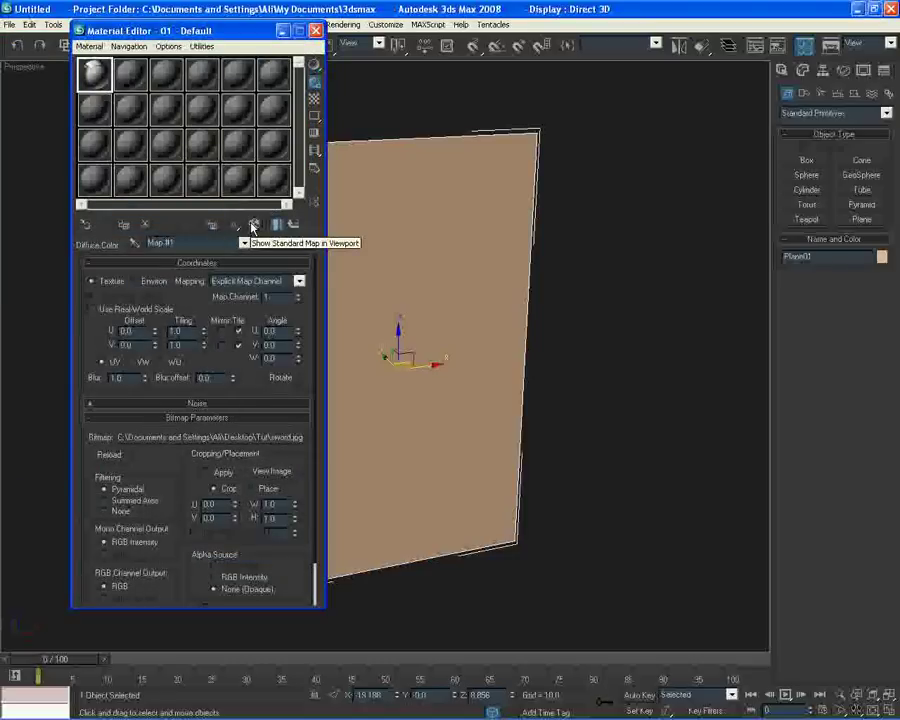
Show the sword.jpg map in the viewport and set the material's Self-Illumination to 100.
click(253, 225)
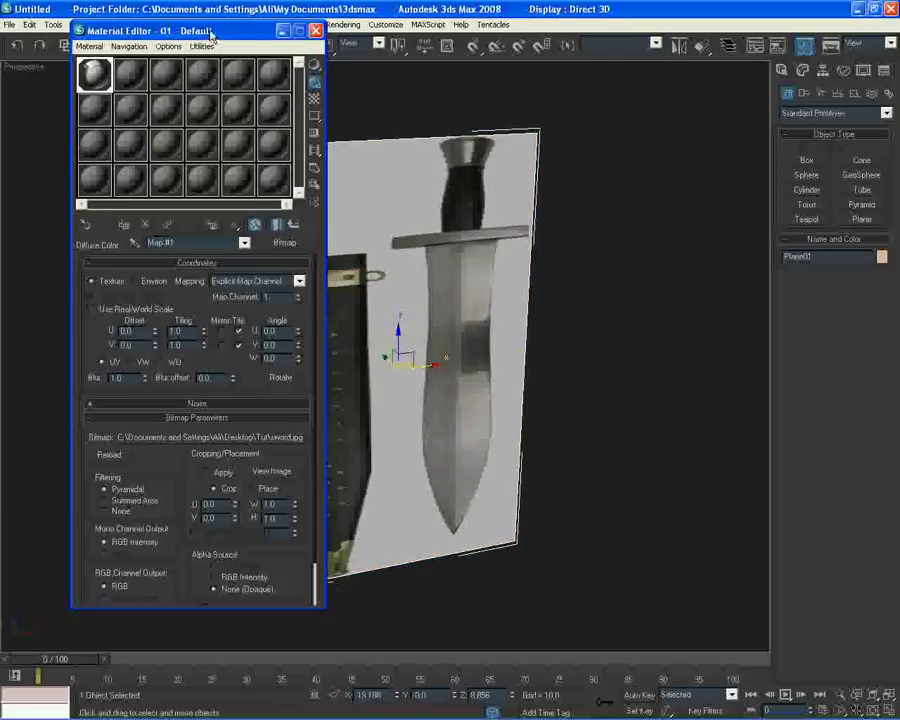
drag(211, 35, 187, 43)
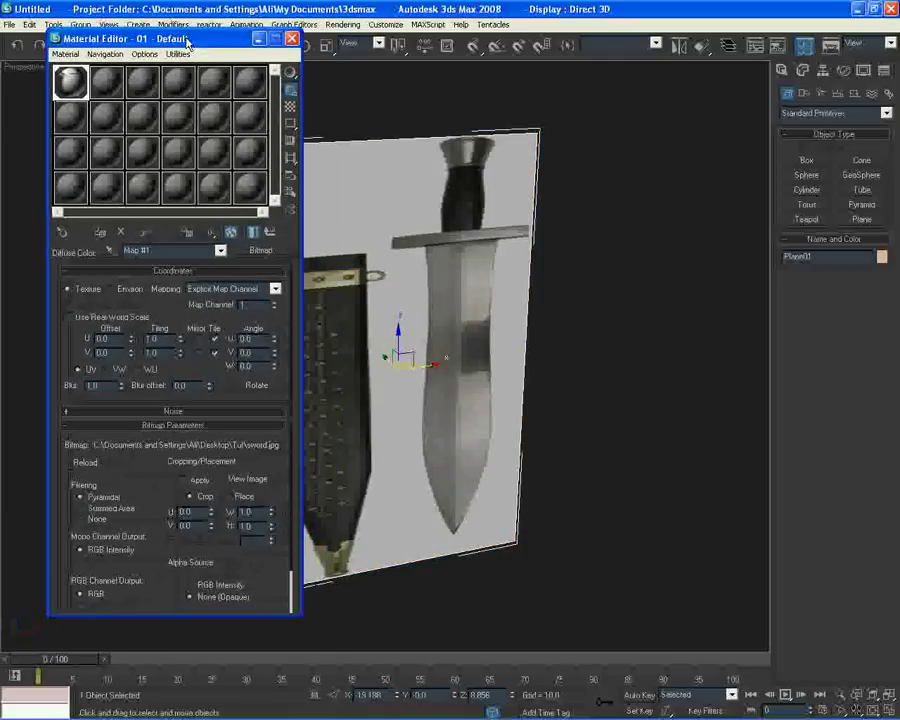
click(269, 232)
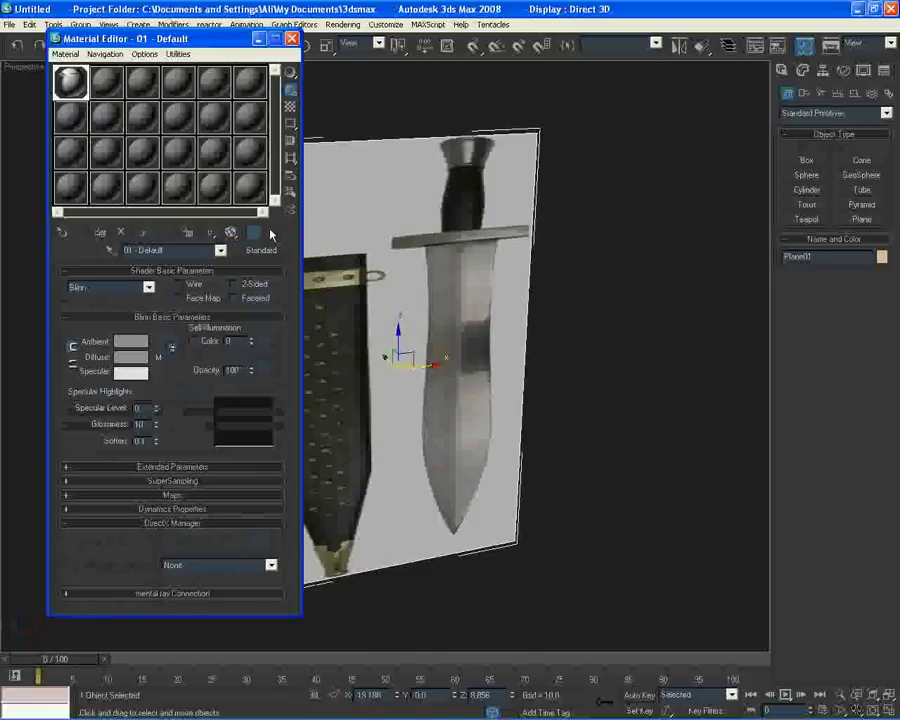
double_click(233, 341)
text(100)
key(Return)
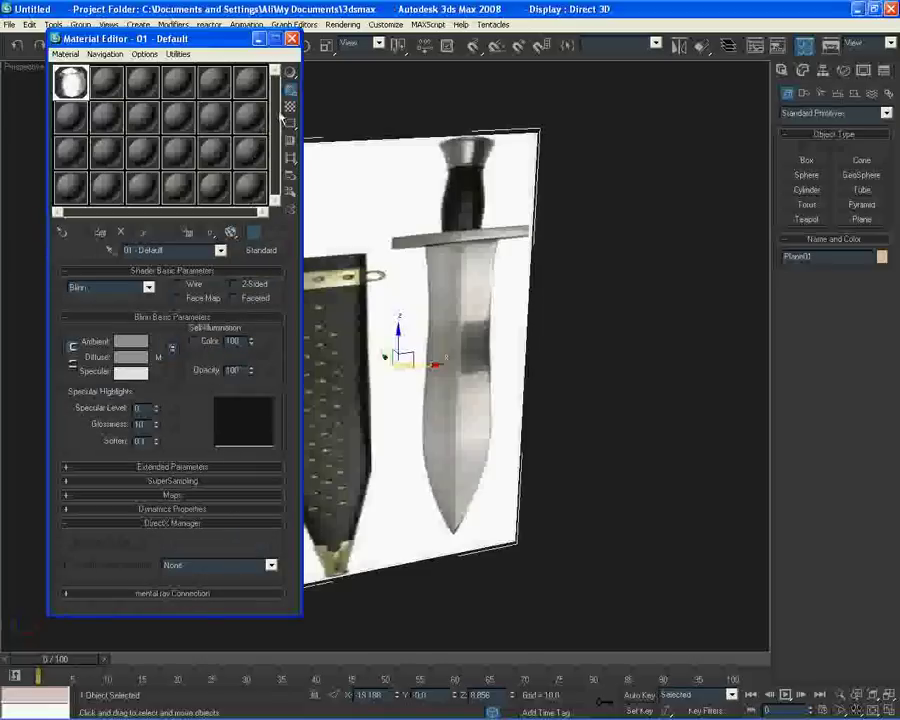
Minimize the Material Editor and orbit to face the plane more directly.
click(258, 38)
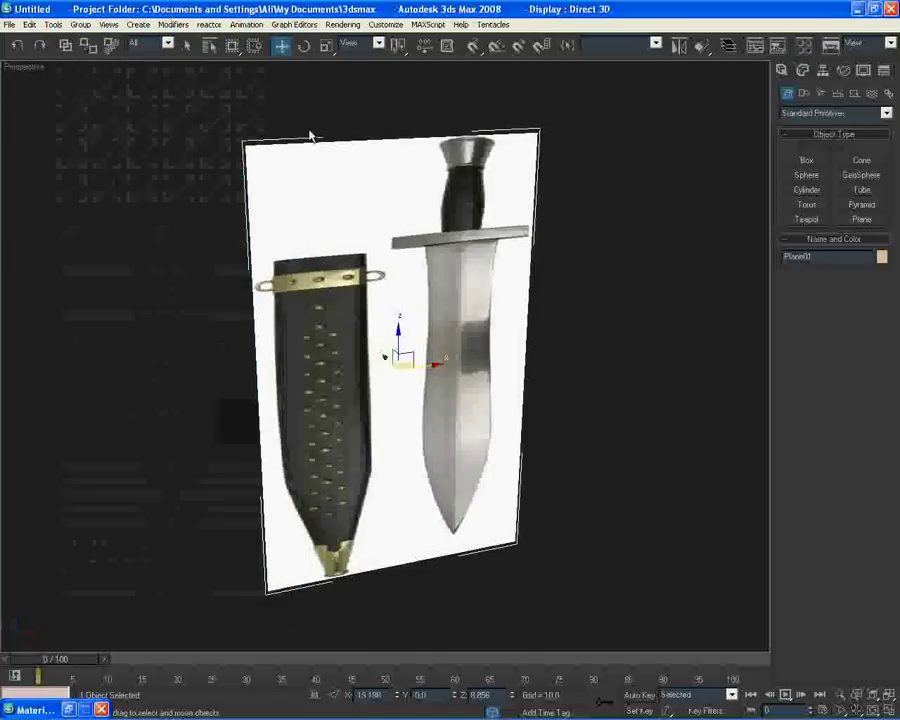
click(101, 709)
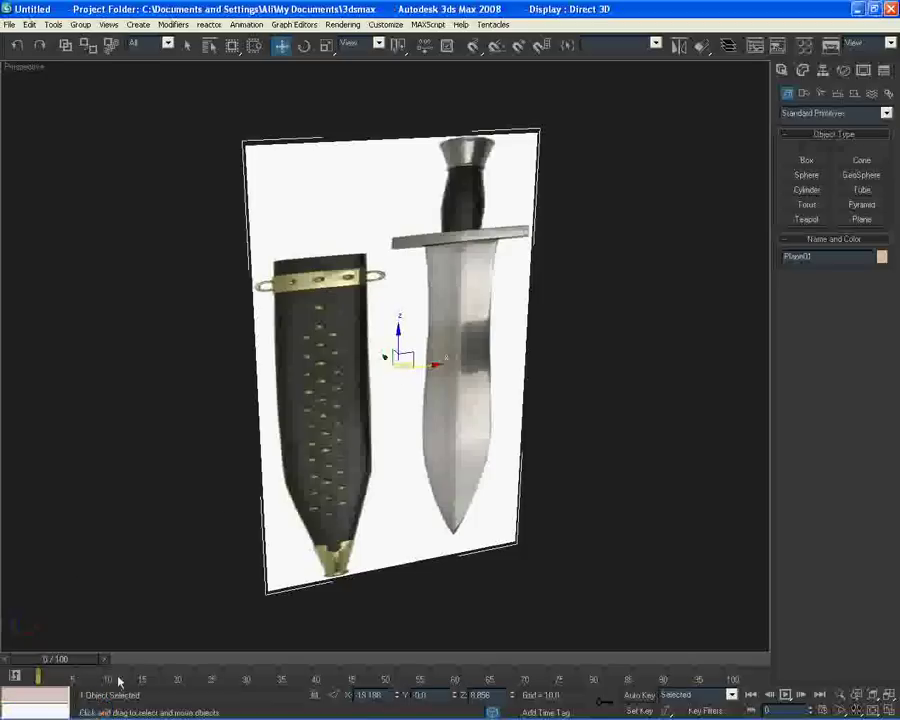
alt+middle_drag(384, 421, 458, 418)
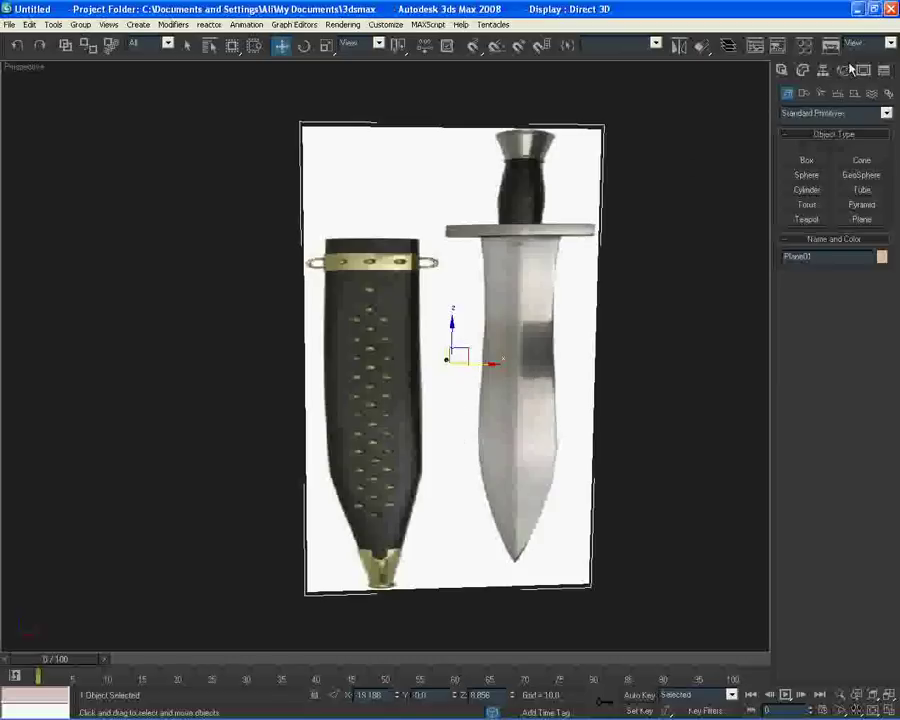
Add a UVW Map modifier to the plane and bitmap-fit it to sword.jpg.
click(802, 70)
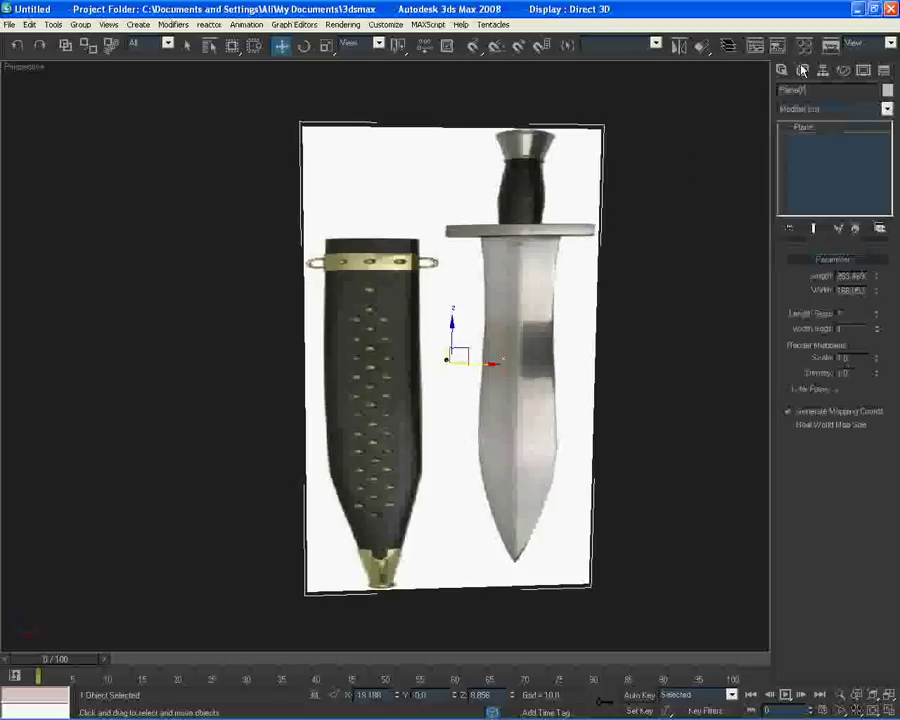
click(887, 109)
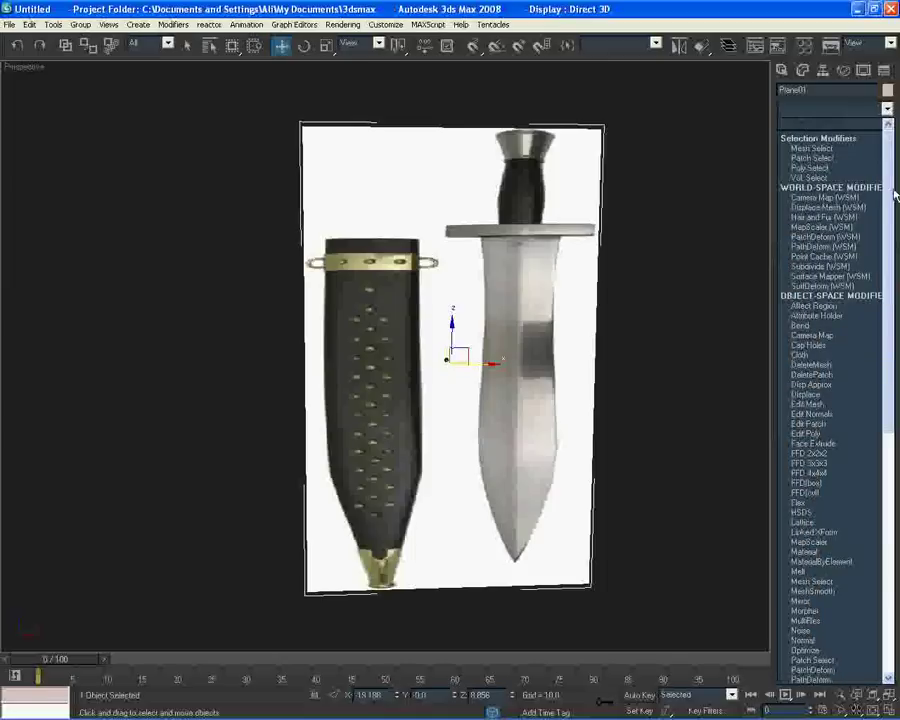
scroll(868, 538, down, 15)
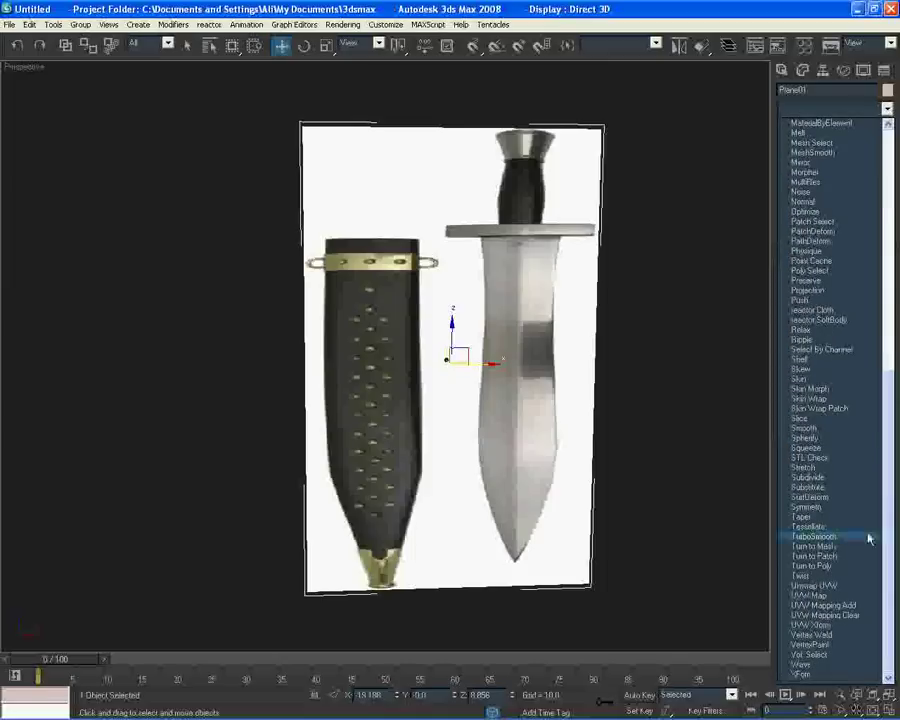
click(833, 595)
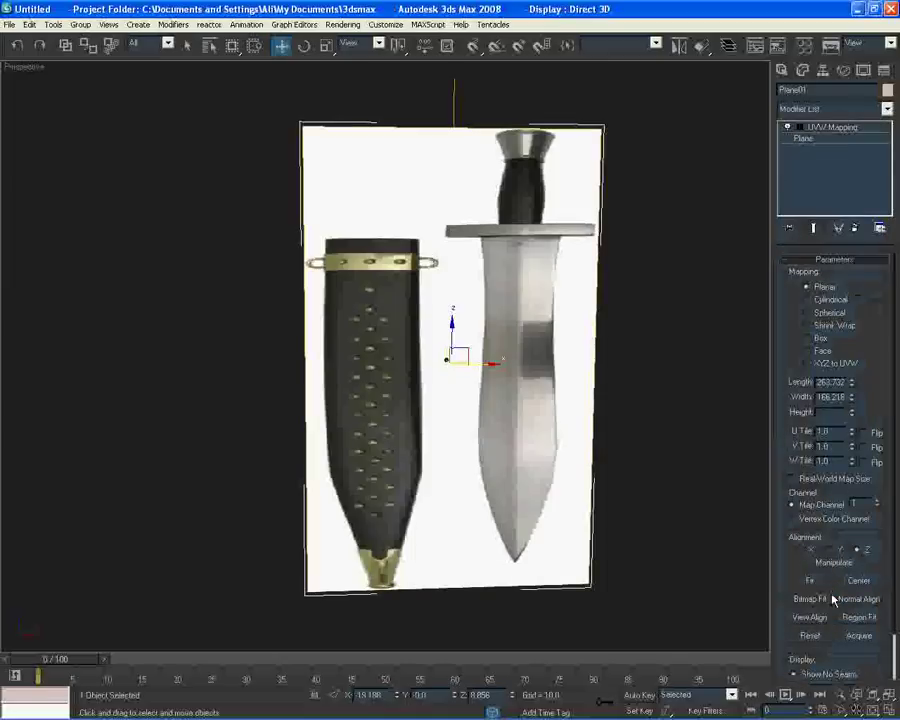
scroll(790, 571, down, 3)
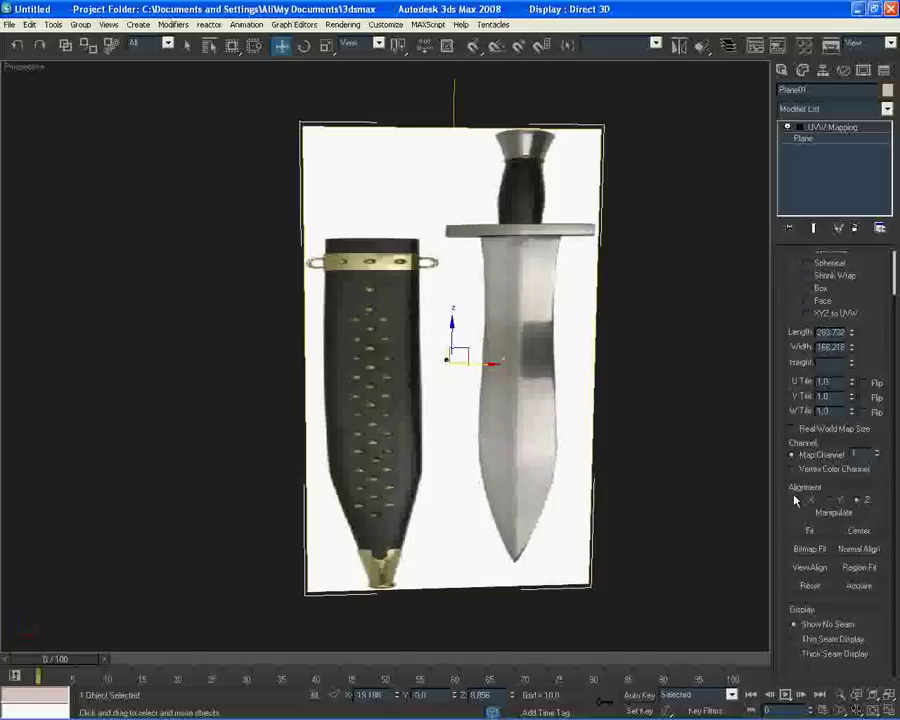
click(788, 548)
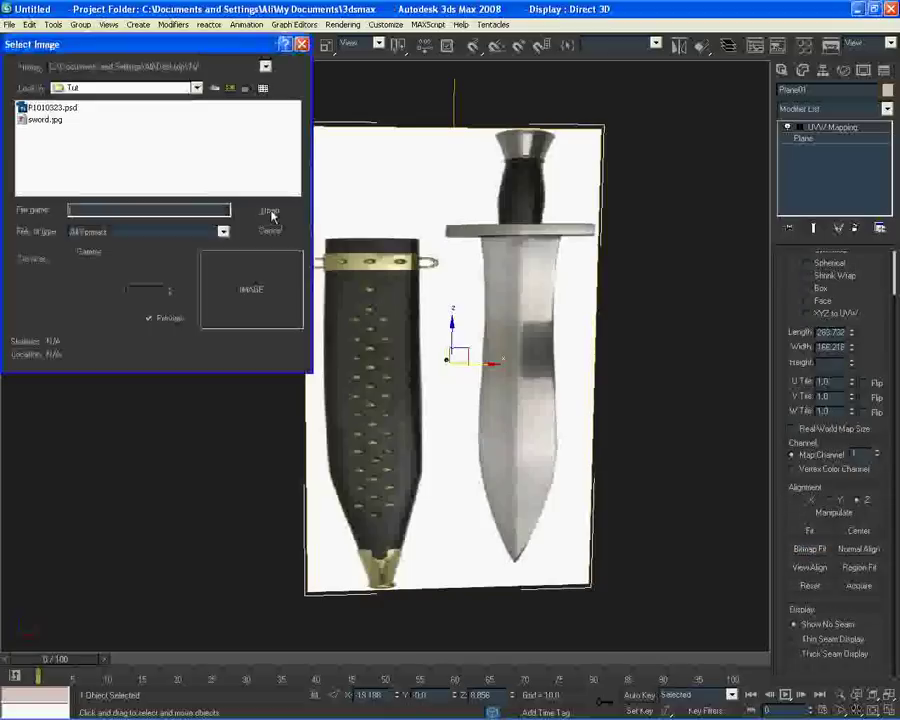
double_click(40, 121)
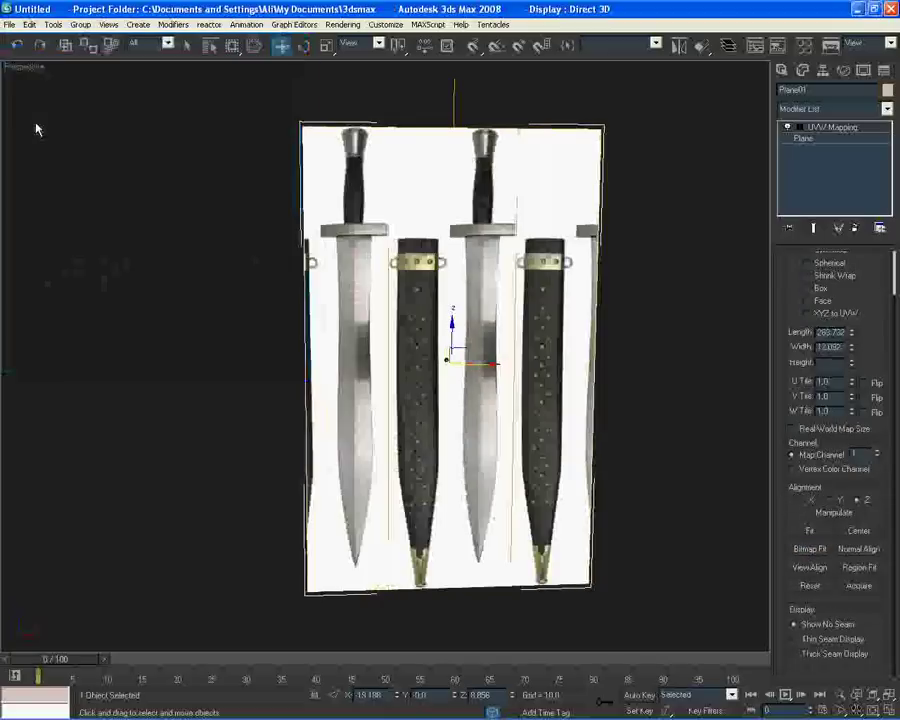
Increase the plane's Length so it matches the sword image proportions.
click(810, 139)
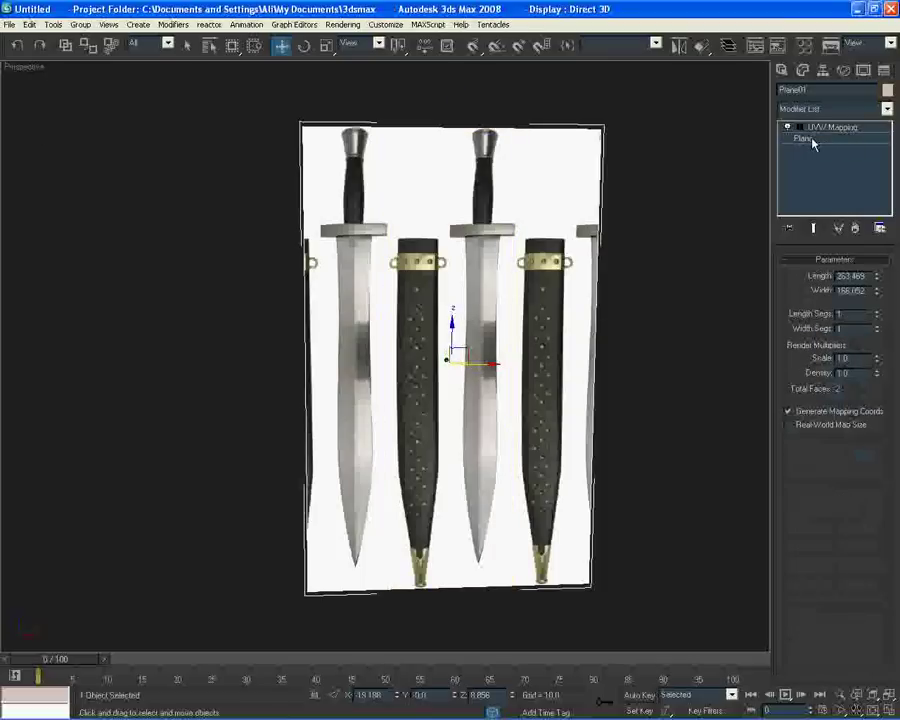
drag(878, 277, 879, 337)
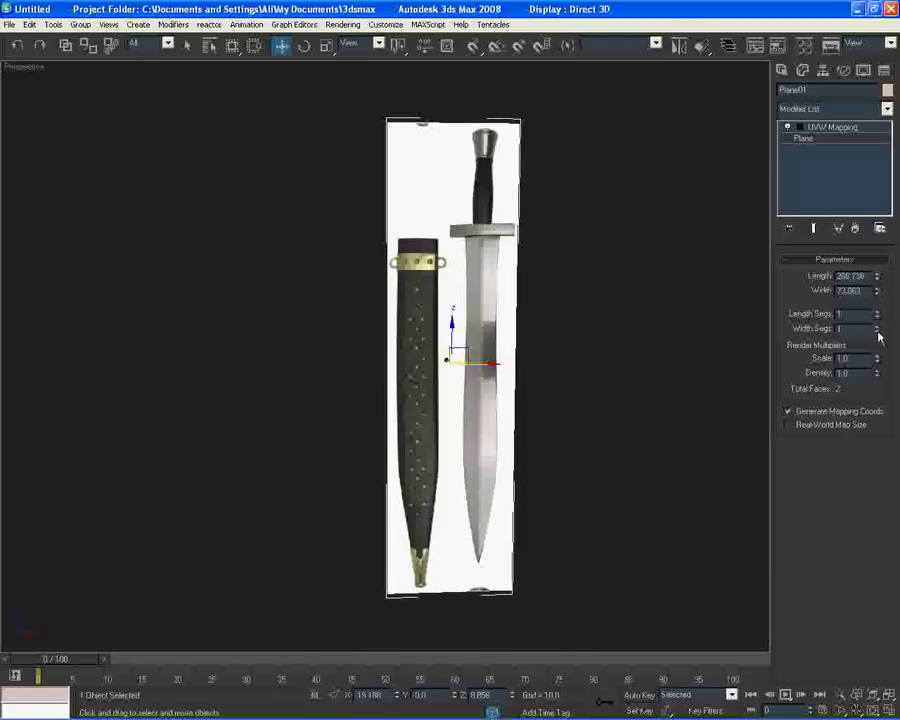
click(782, 71)
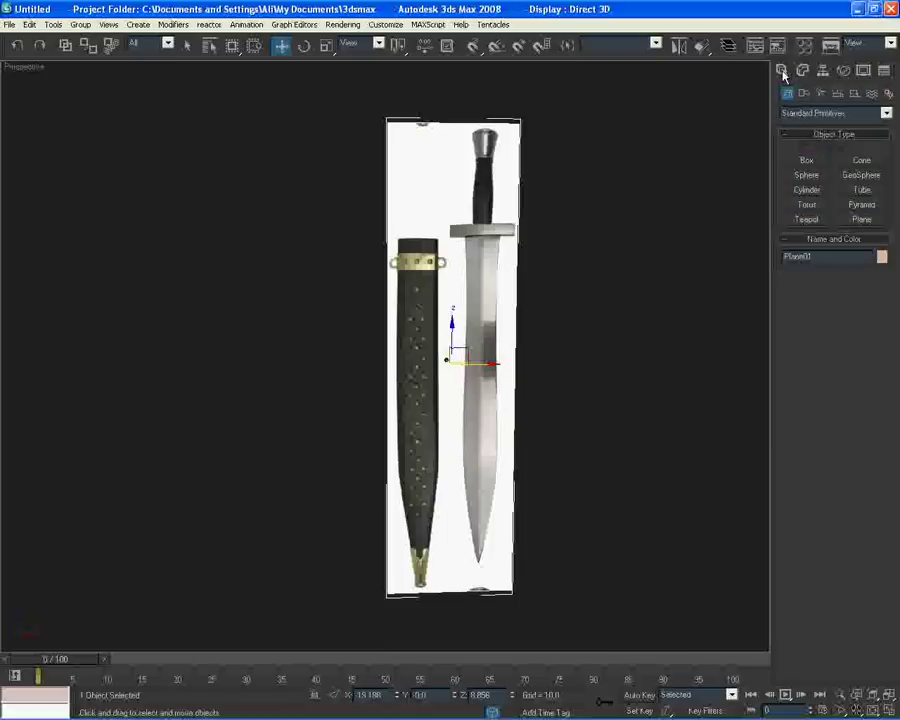
Freeze Plane01 in Object Properties with Show Frozen in Gray turned off.
right_click(483, 241)
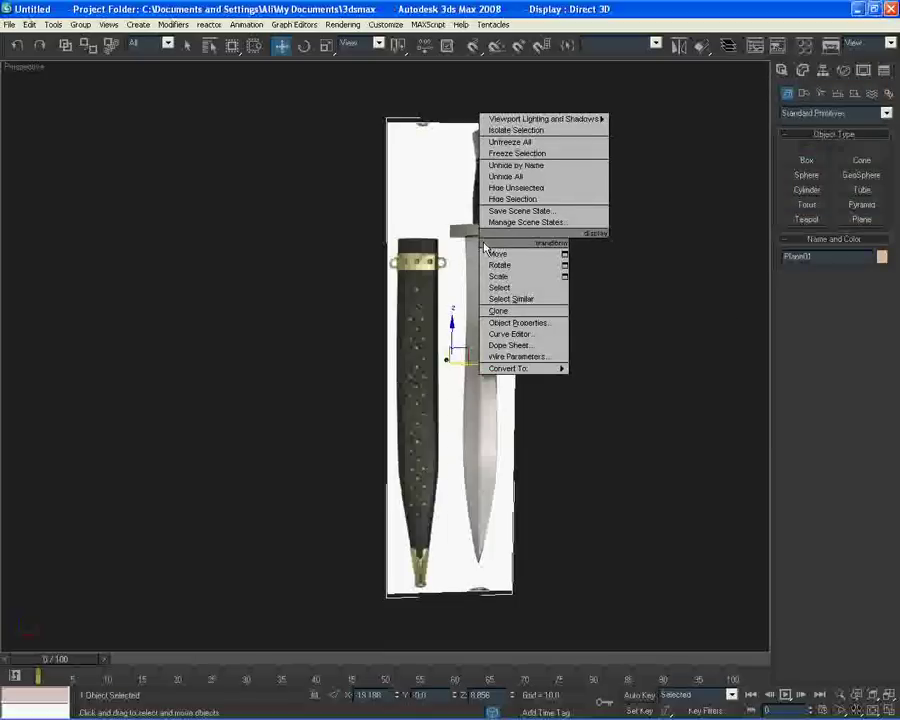
click(517, 322)
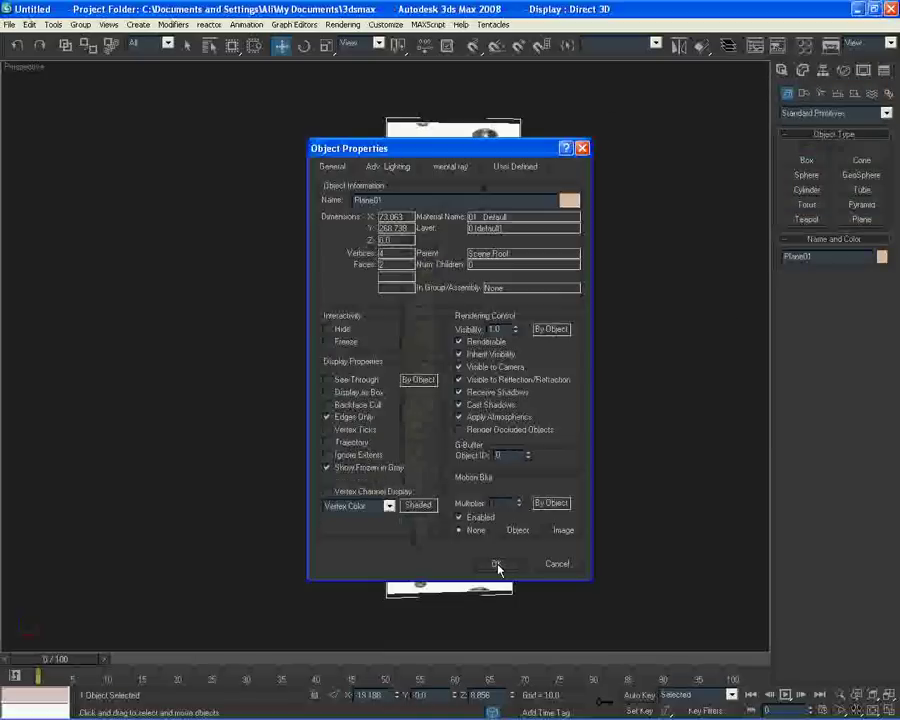
click(329, 342)
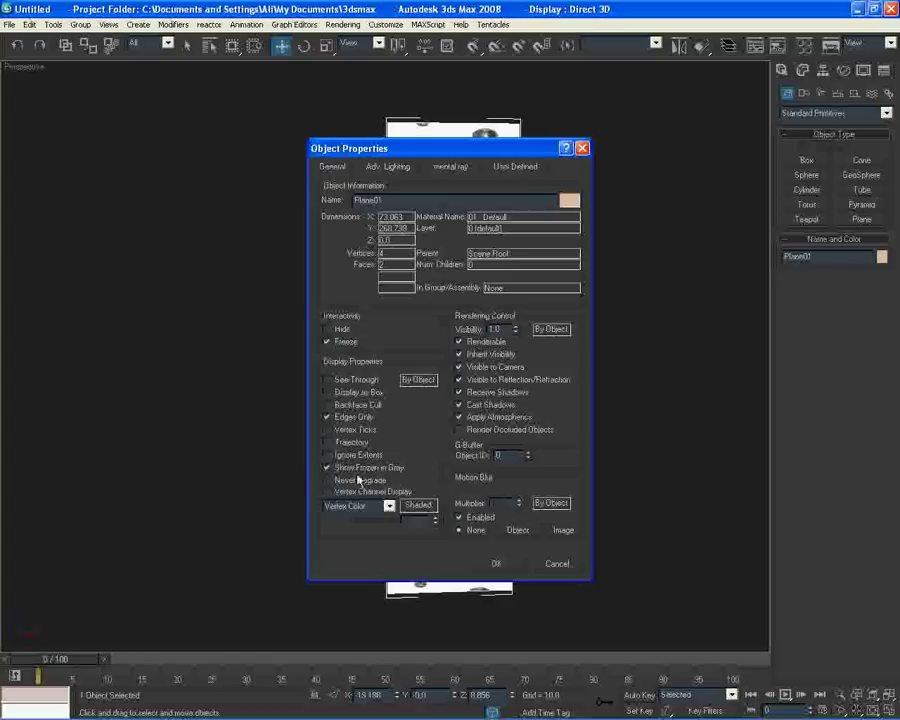
click(327, 467)
click(500, 561)
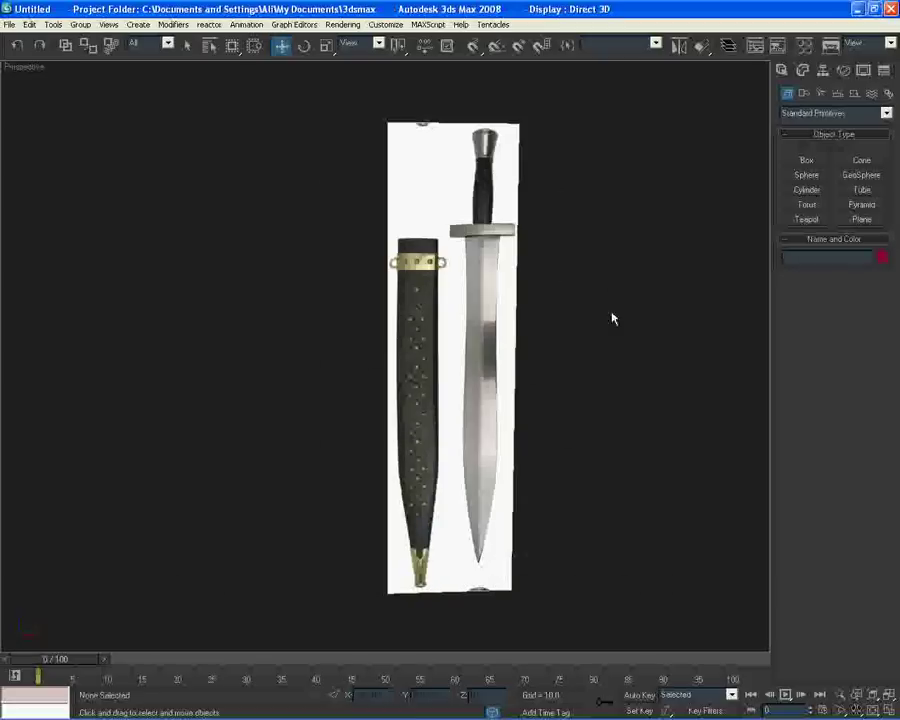
drag(442, 422, 576, 285)
Switch to the Front view, zoom extents on the sword plane, and hide the grid.
key(f)
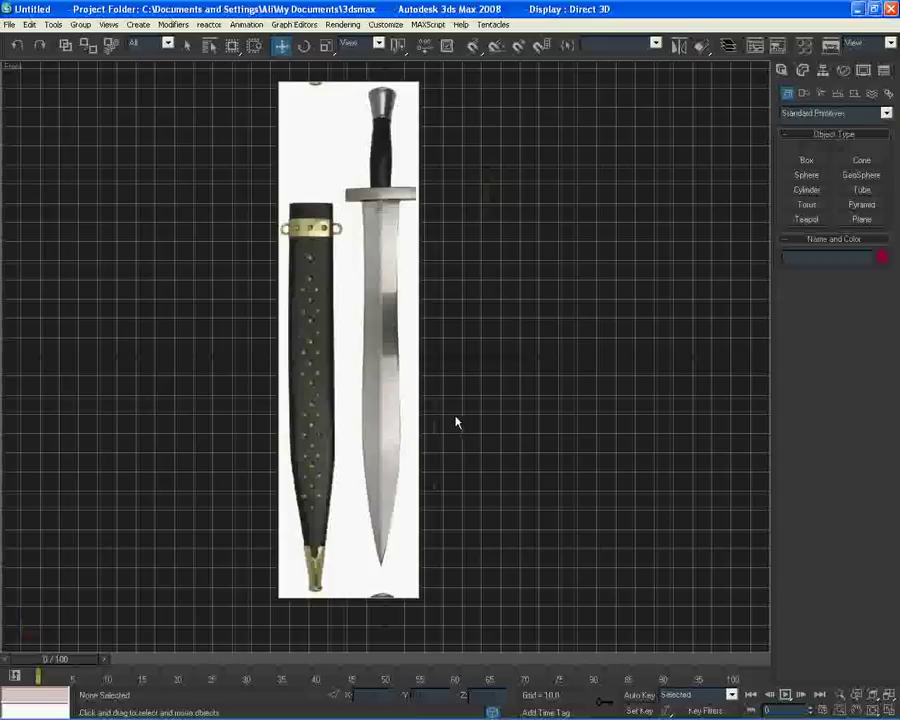
key(z)
key(g)
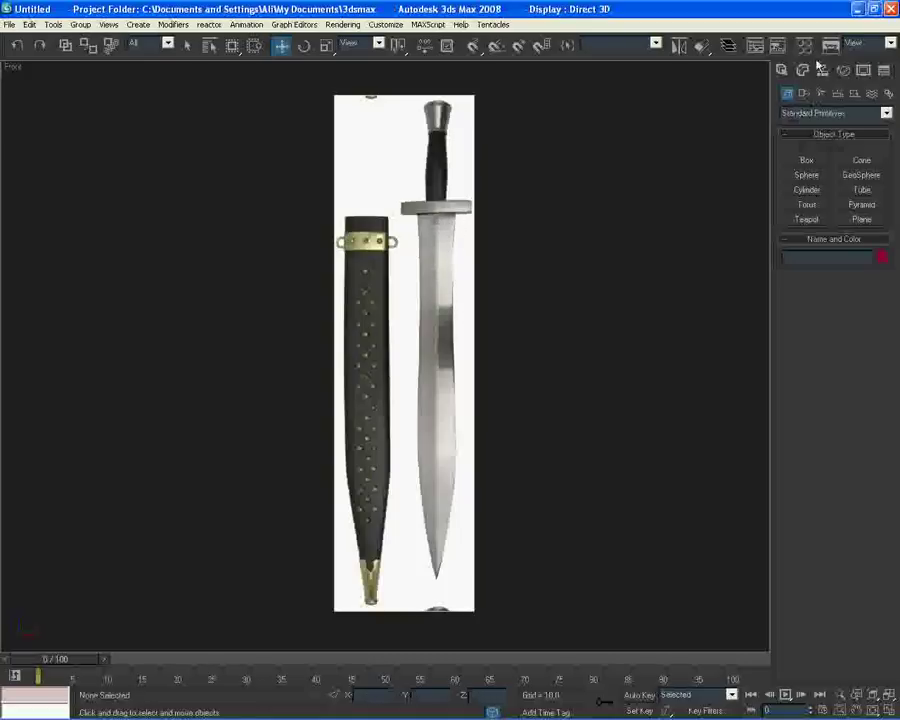
click(806, 160)
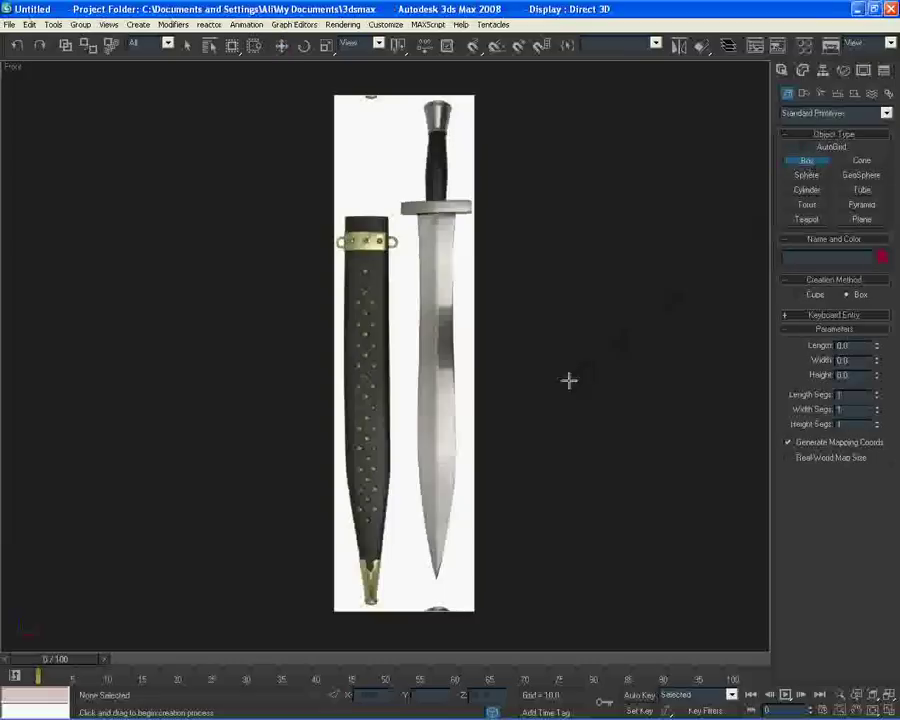
Draw a thin box, about 8.843 × 17.872 × 2.072, across the blade below the guard.
middle_drag(432, 409, 471, 444)
scroll(446, 324, up, 2)
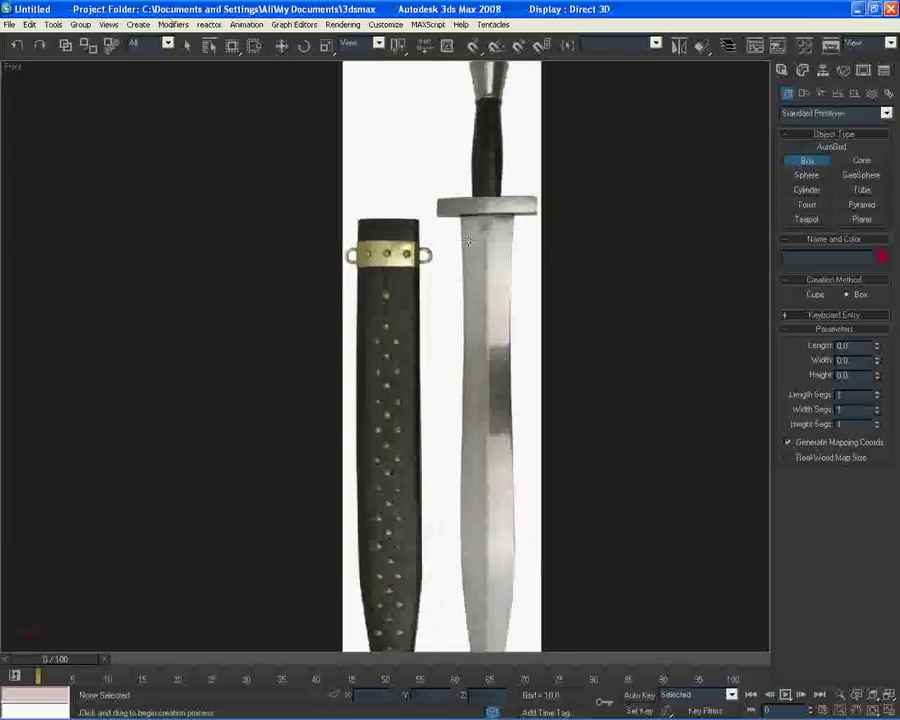
drag(464, 247, 510, 267)
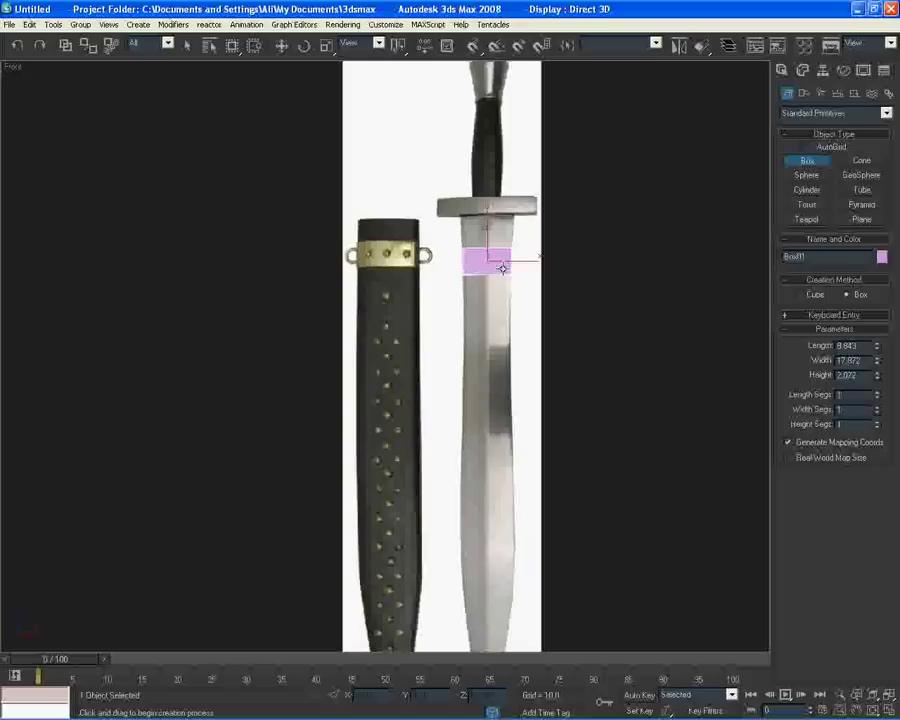
click(502, 268)
Switch to Move, reframe the view on the hilt and box, and deselect the box.
scroll(601, 540, up, 4)
middle_drag(600, 560, 501, 333)
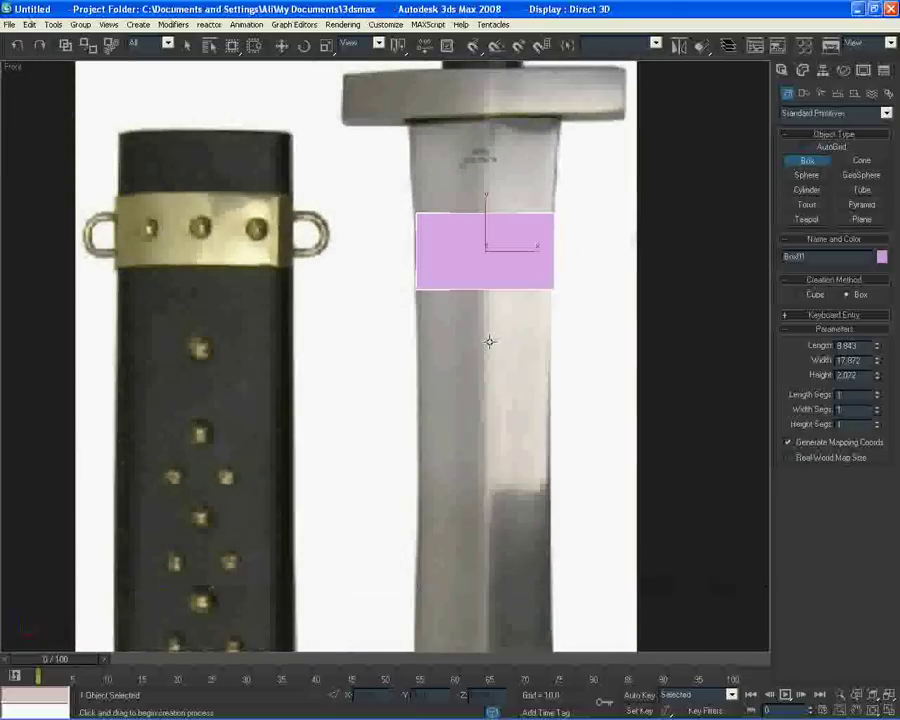
key(w)
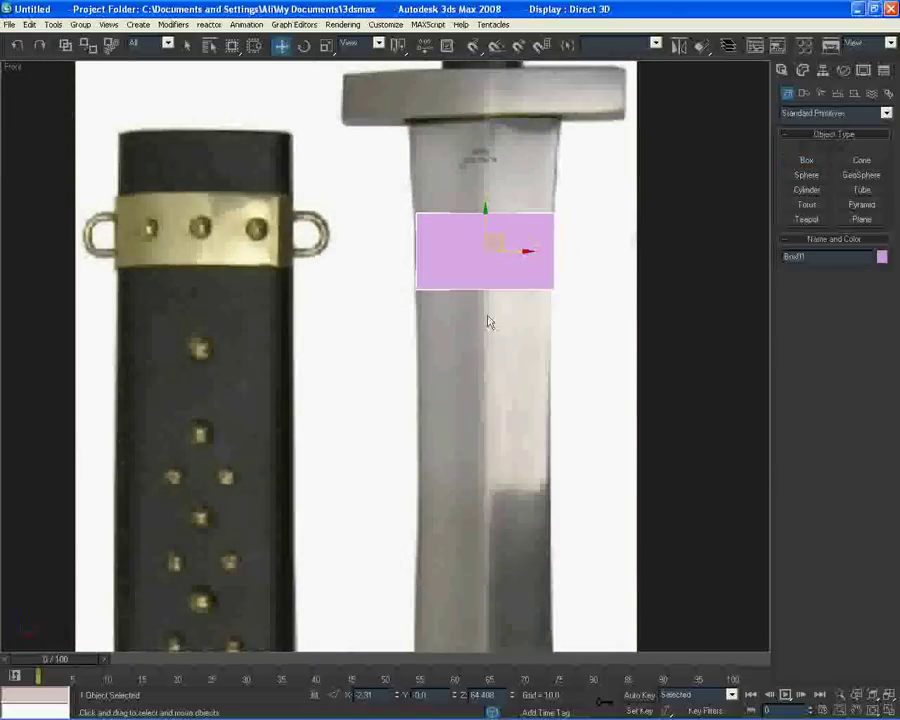
scroll(457, 440, down, 2)
middle_drag(458, 452, 443, 502)
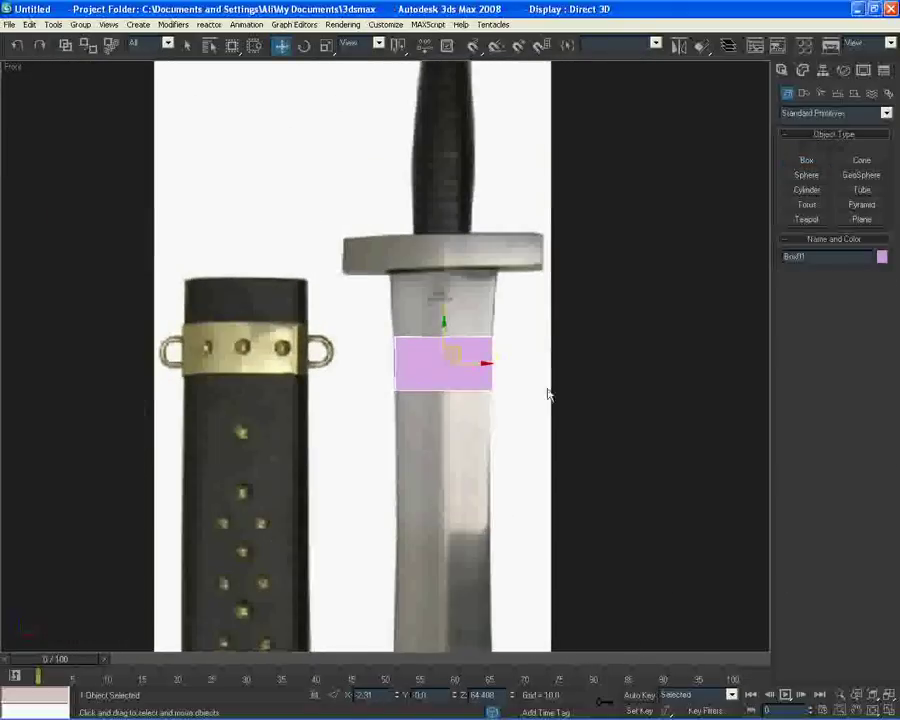
click(616, 308)
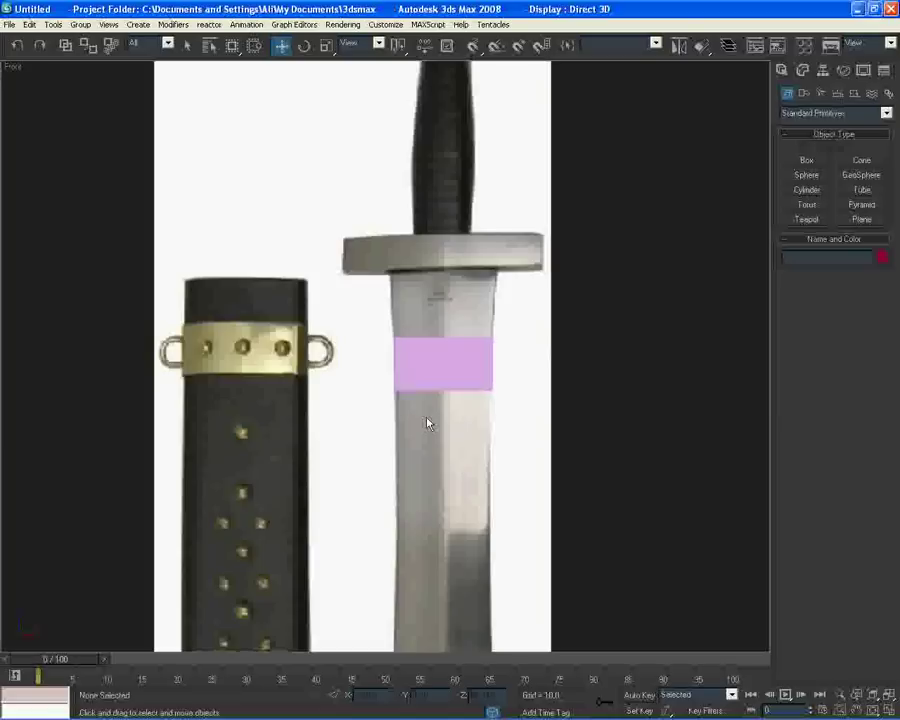
click(388, 25)
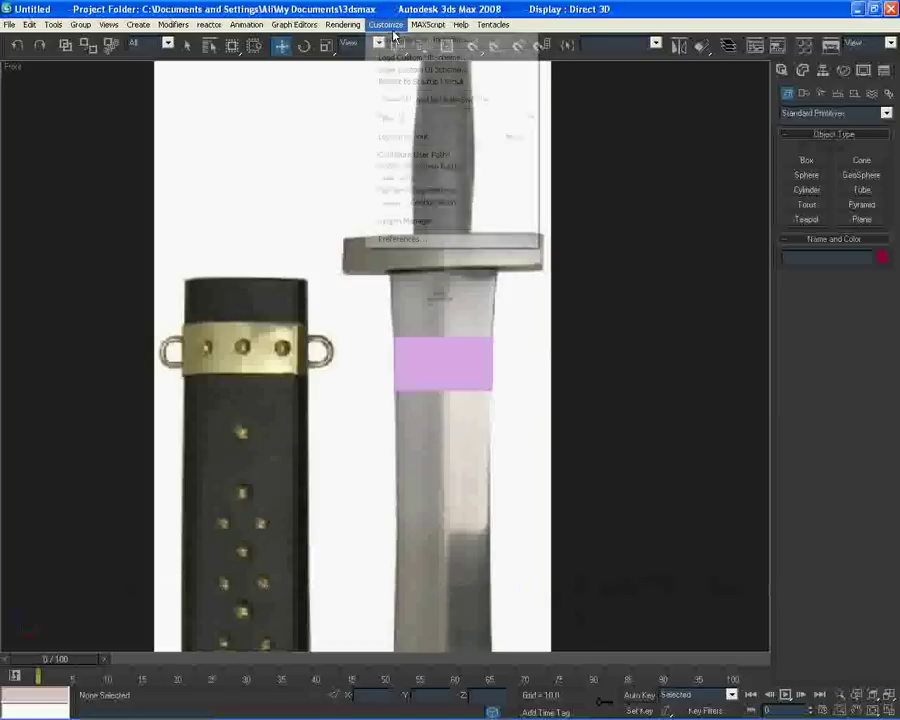
click(417, 242)
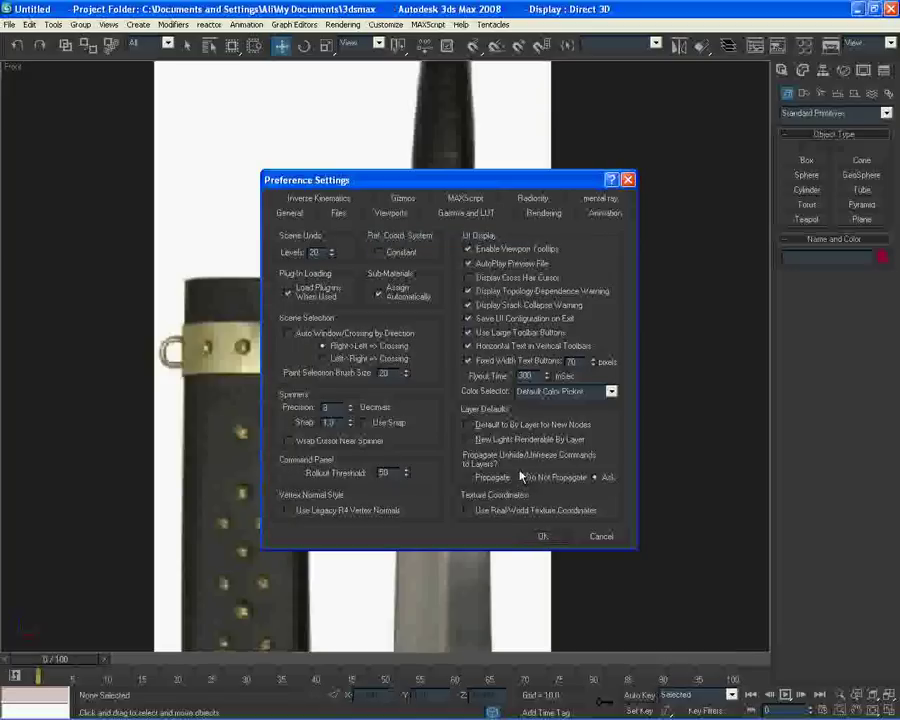
click(396, 213)
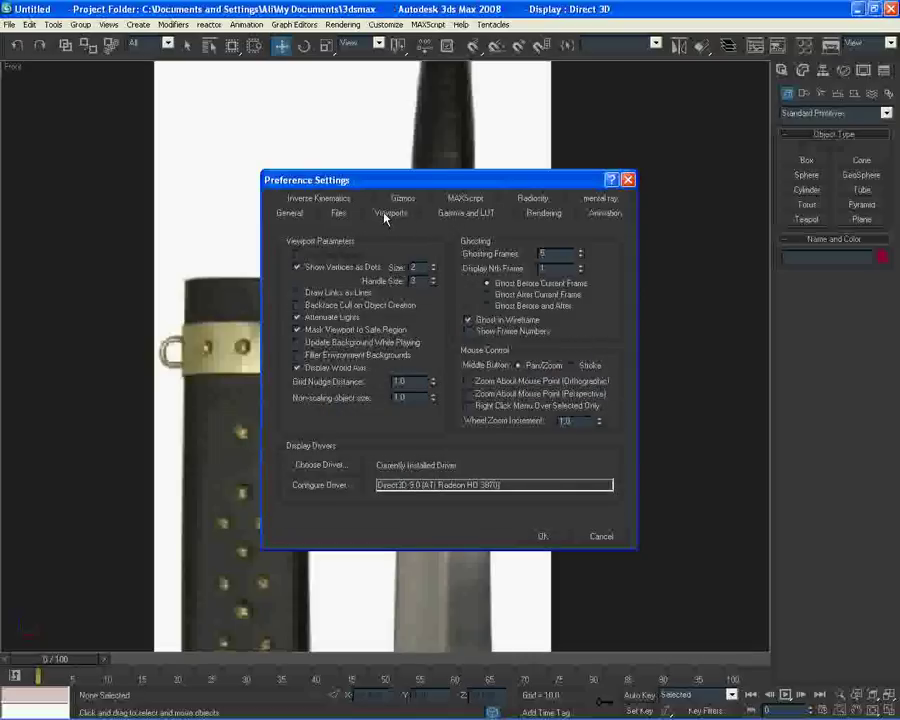
click(329, 468)
click(412, 524)
click(452, 405)
click(322, 485)
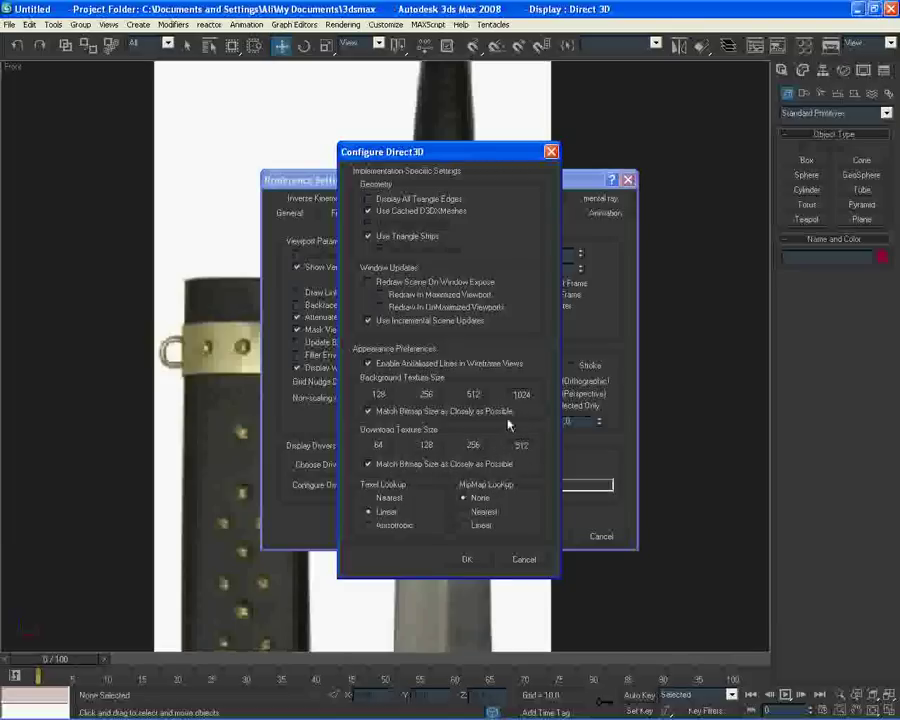
click(466, 559)
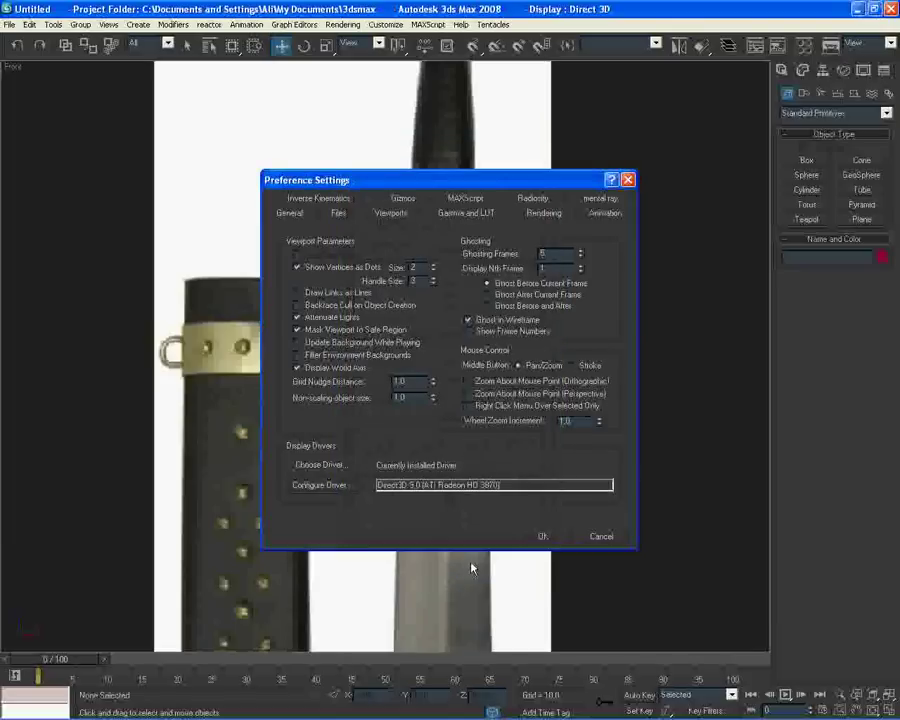
click(542, 536)
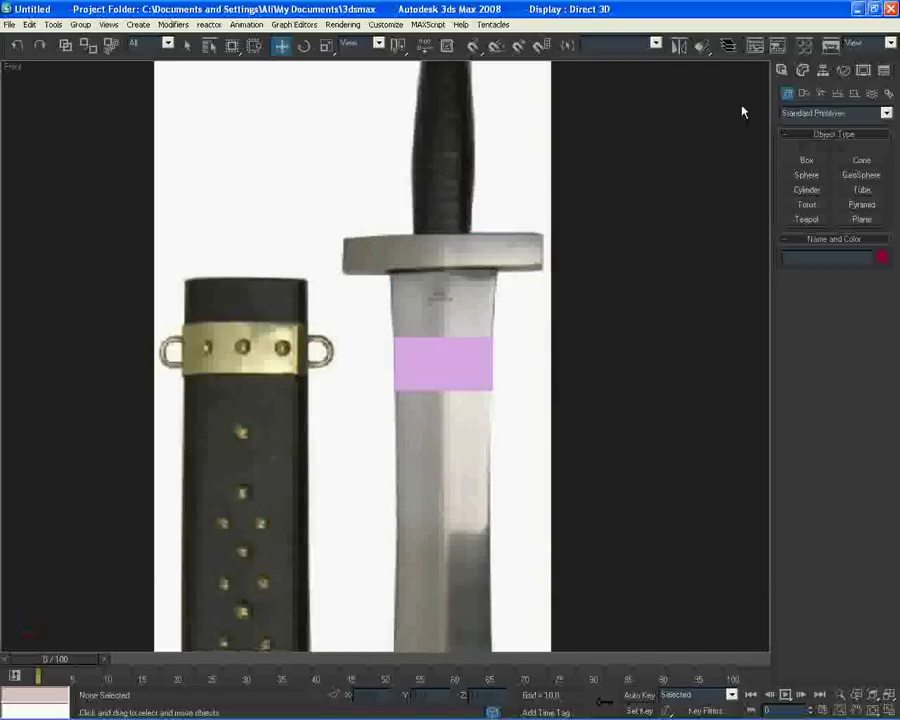
click(808, 45)
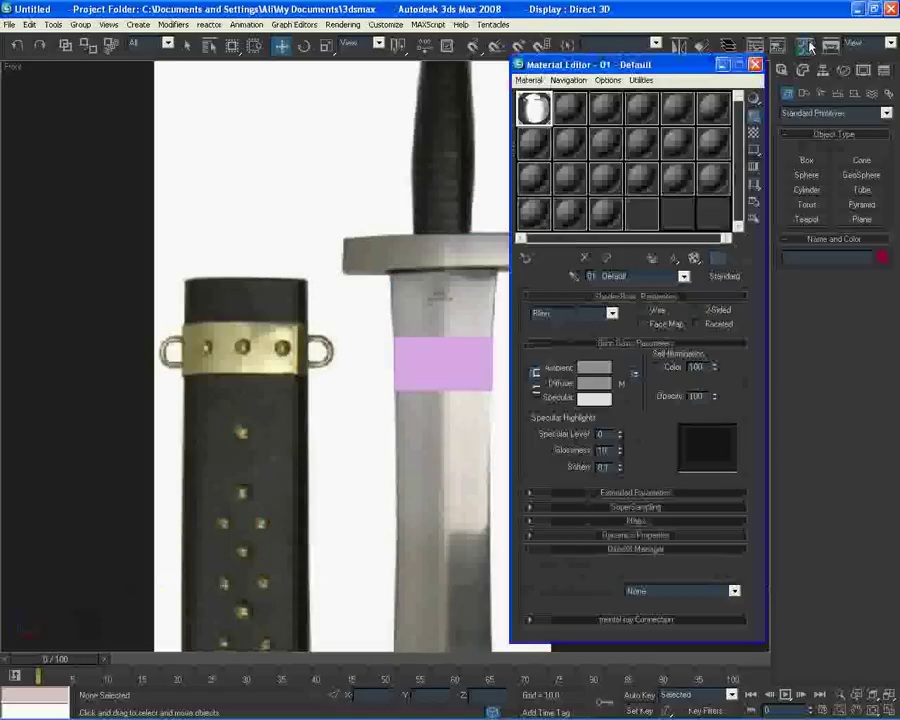
drag(651, 67, 514, 60)
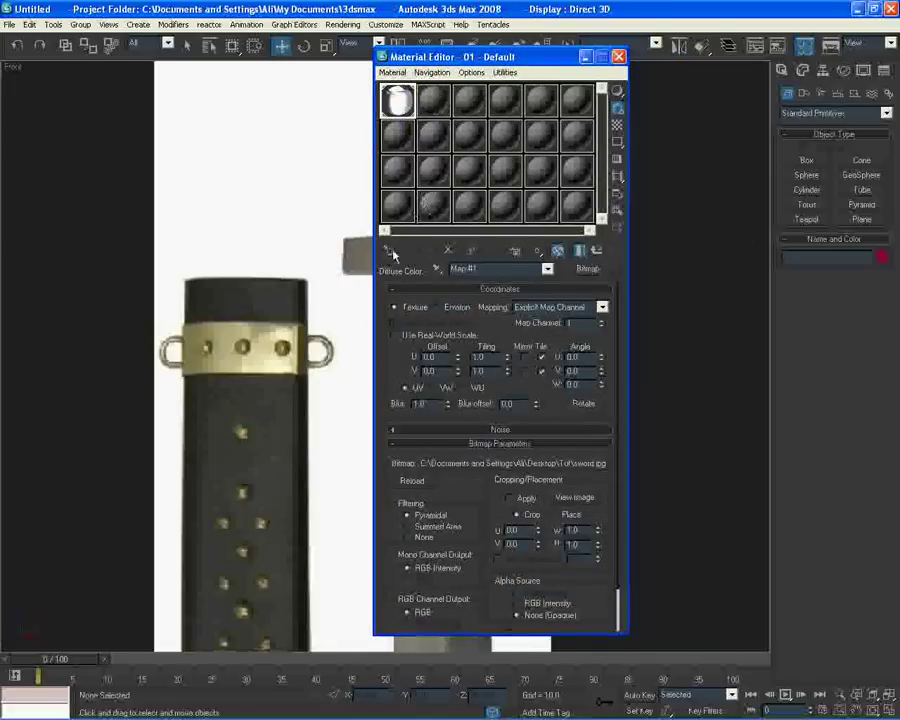
click(586, 56)
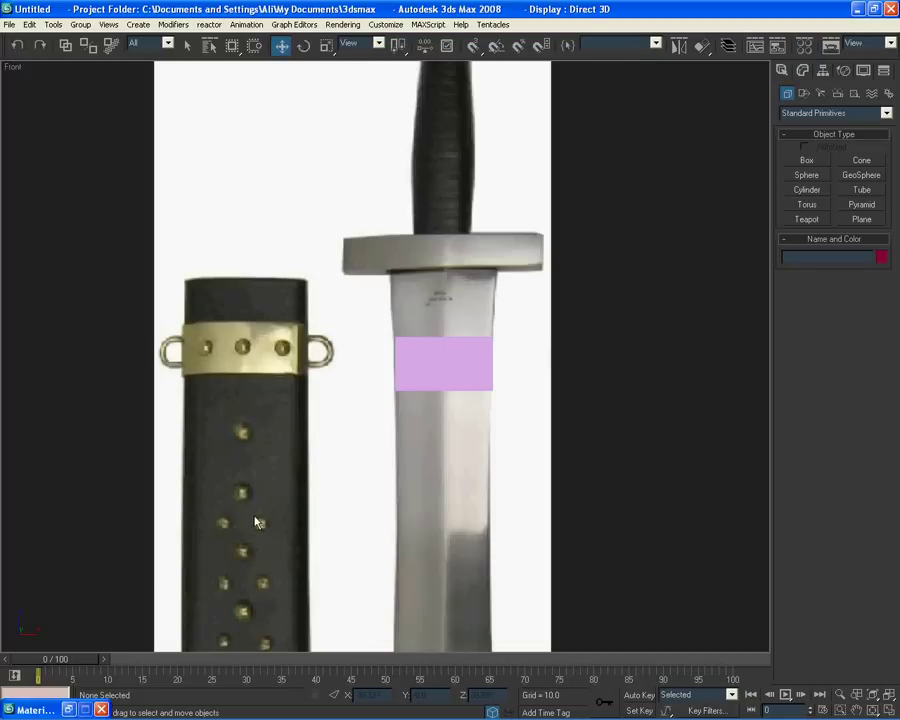
click(101, 709)
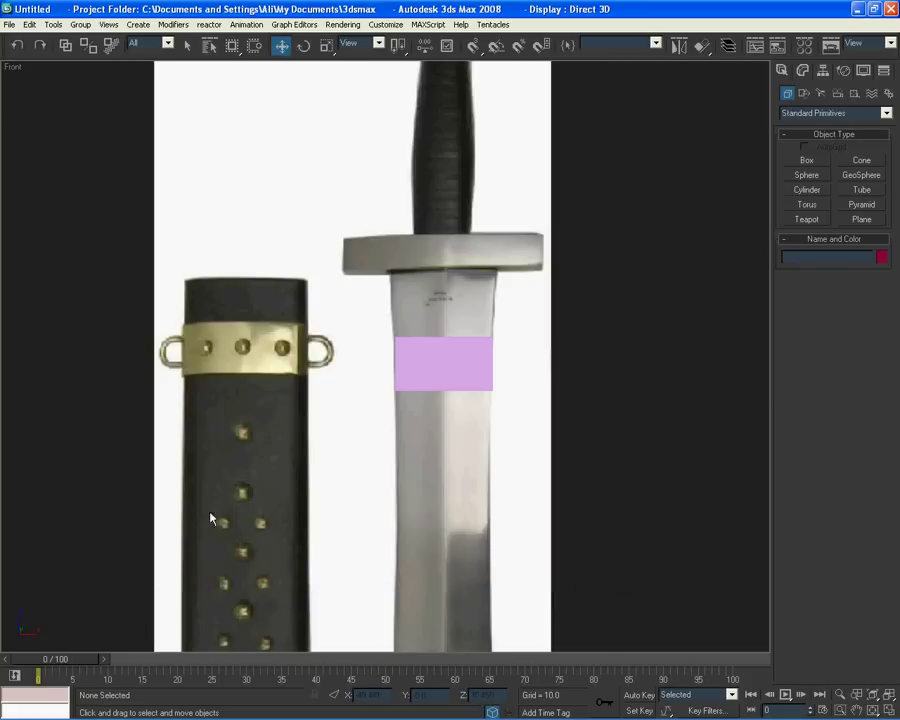
Select Box01 and toggle See-Through with Alt+X.
click(444, 372)
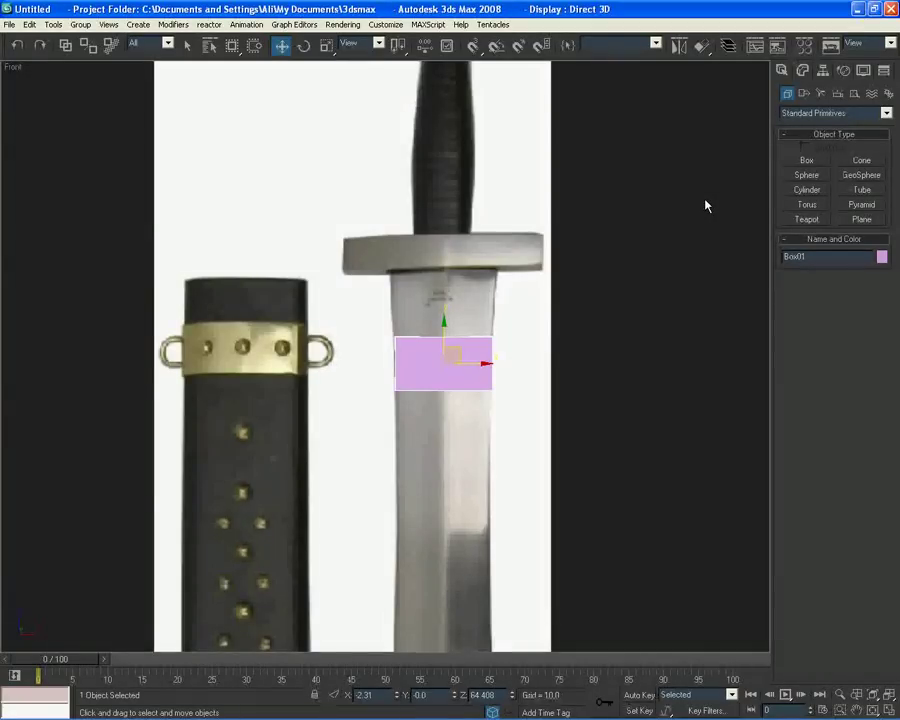
key(alt+x)
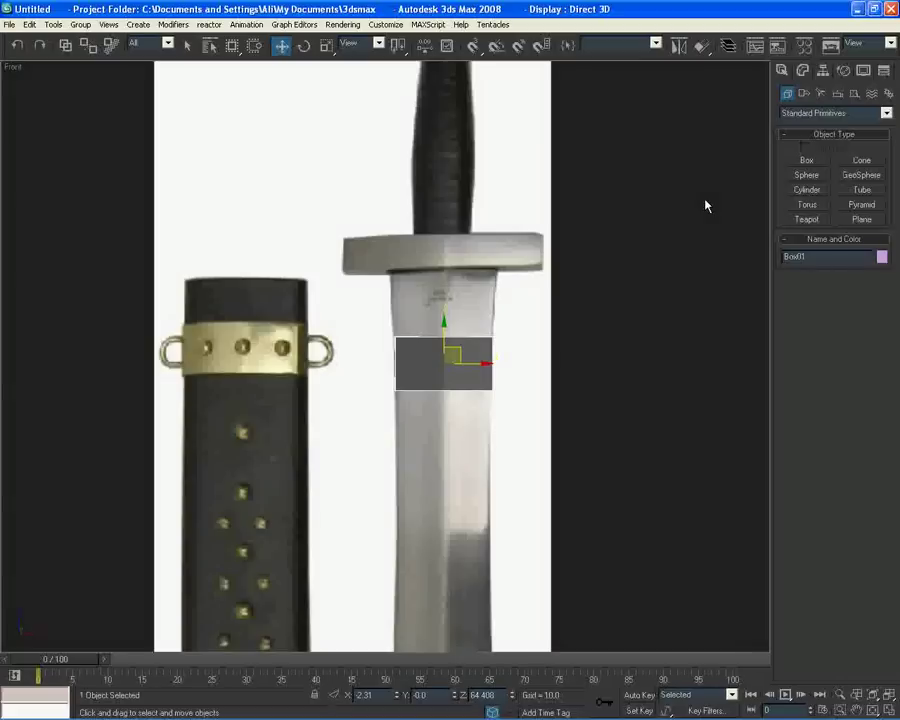